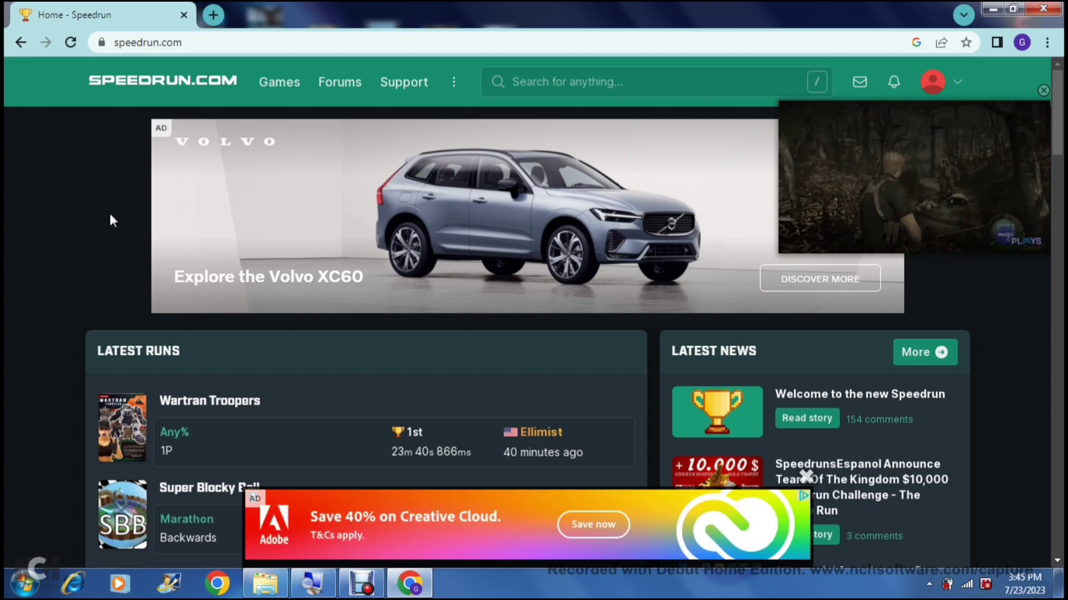
- Close the banner ad and examine the Super Blocky Ball entry's category, placement, time and runner in the latest runs
left_click(805, 477)
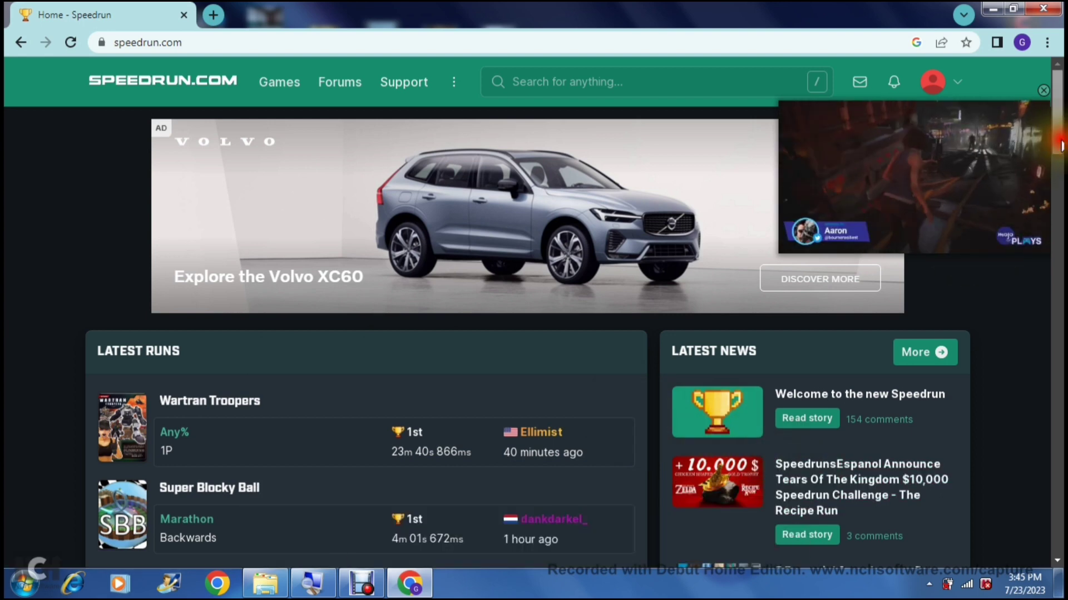
left_click_drag(1061, 145, 1061, 194)
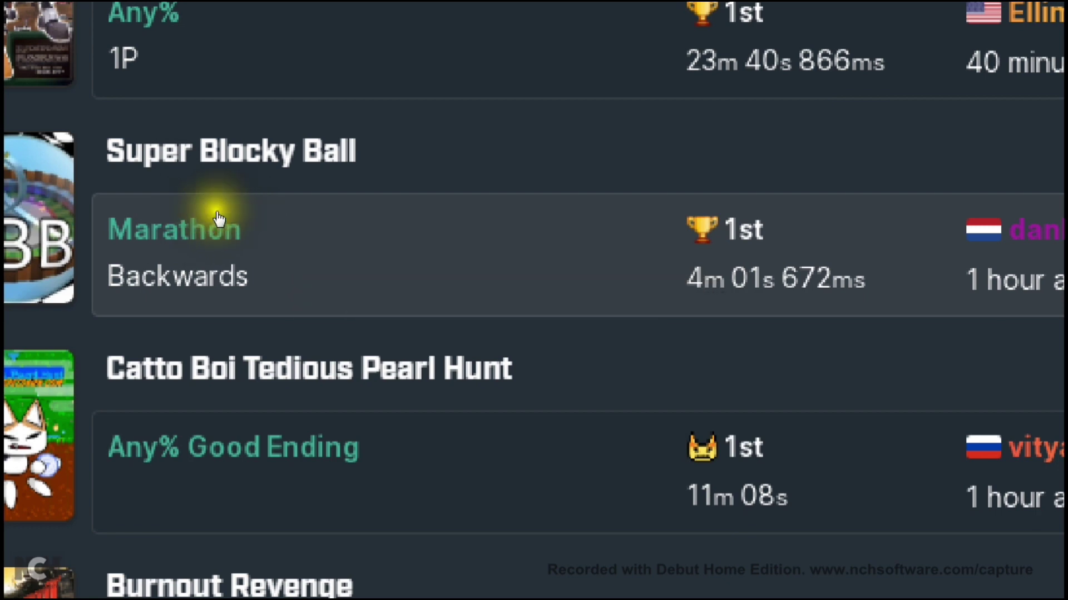
mouse_move(233, 227)
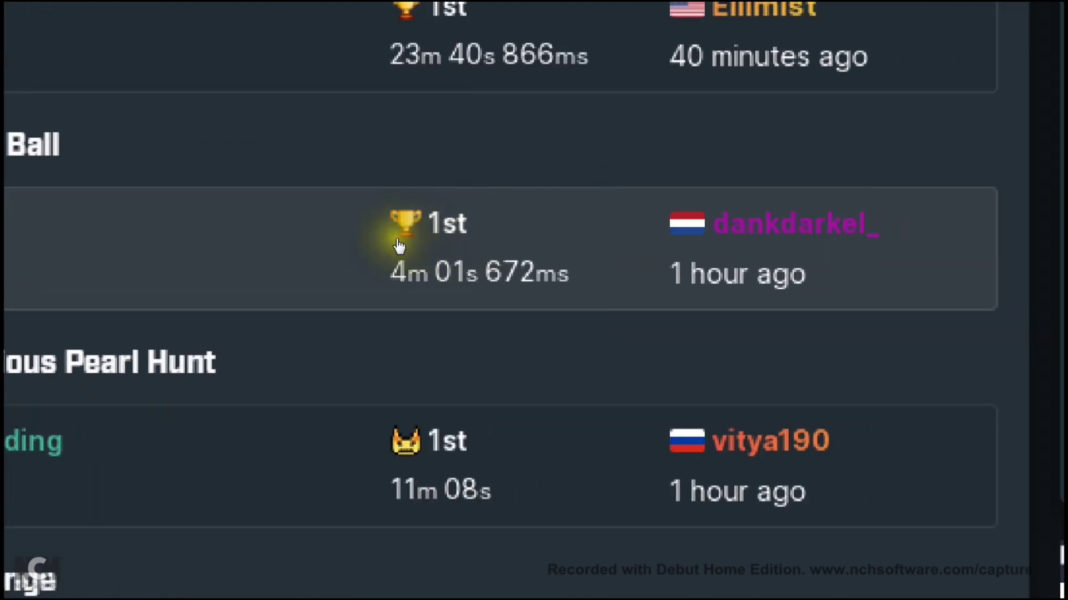
left_click(418, 240)
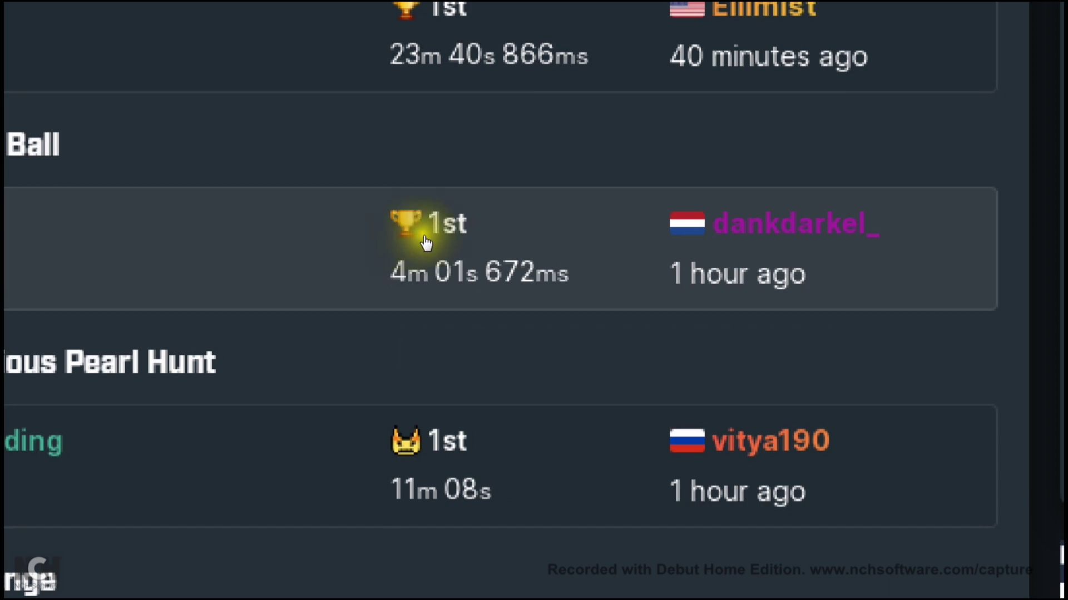
mouse_move(439, 243)
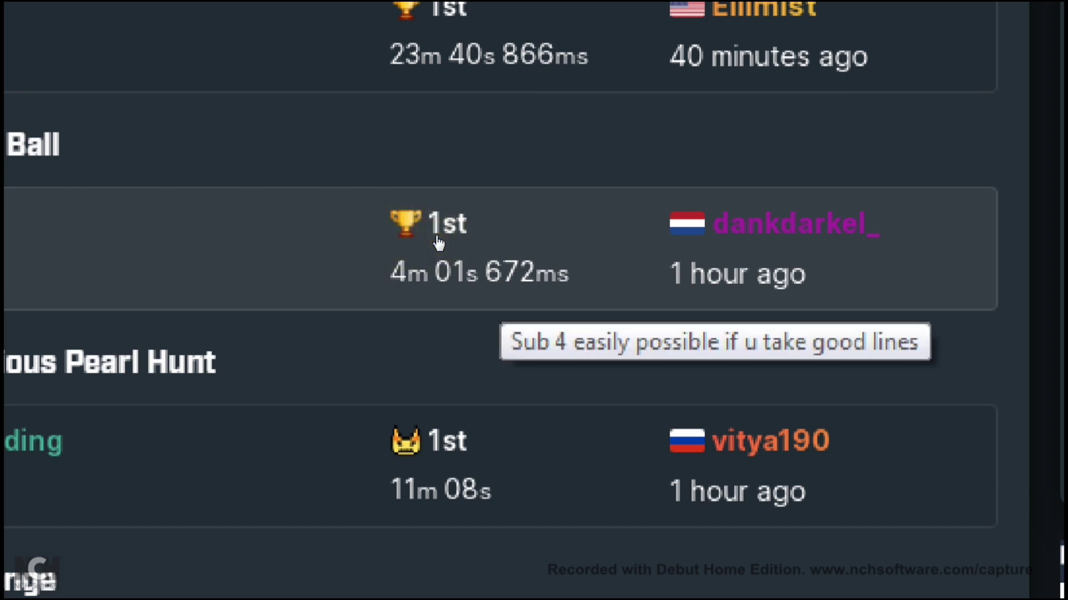
mouse_move(551, 241)
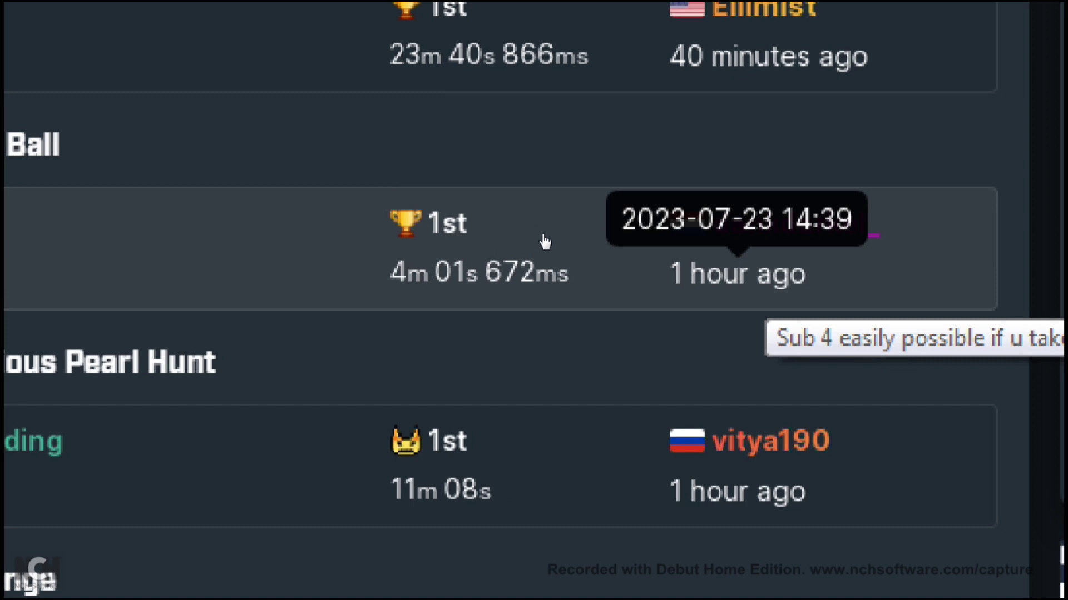
left_click(586, 198)
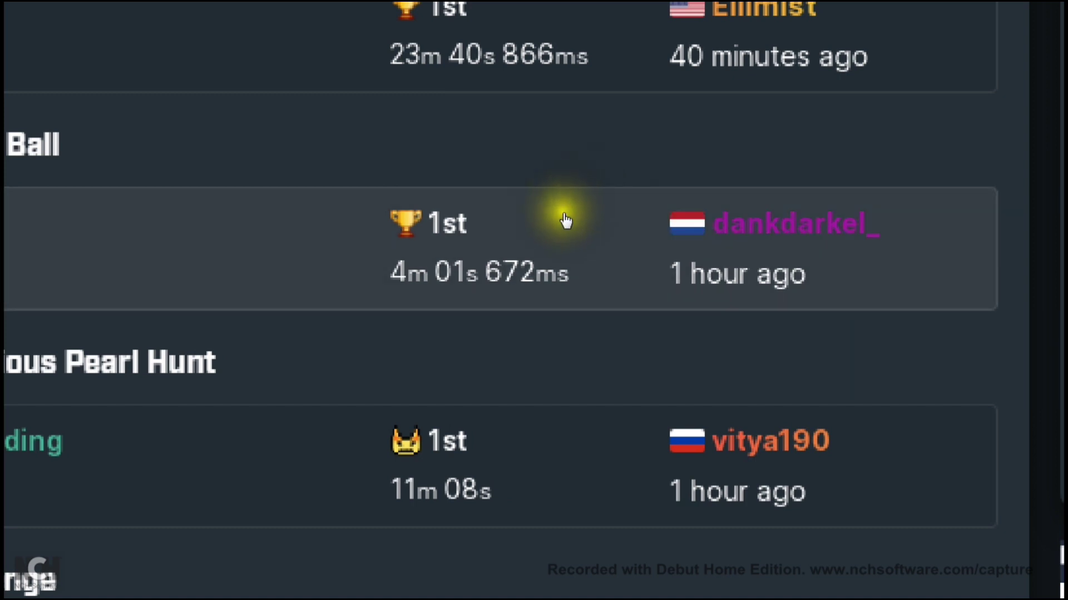
left_click(564, 219)
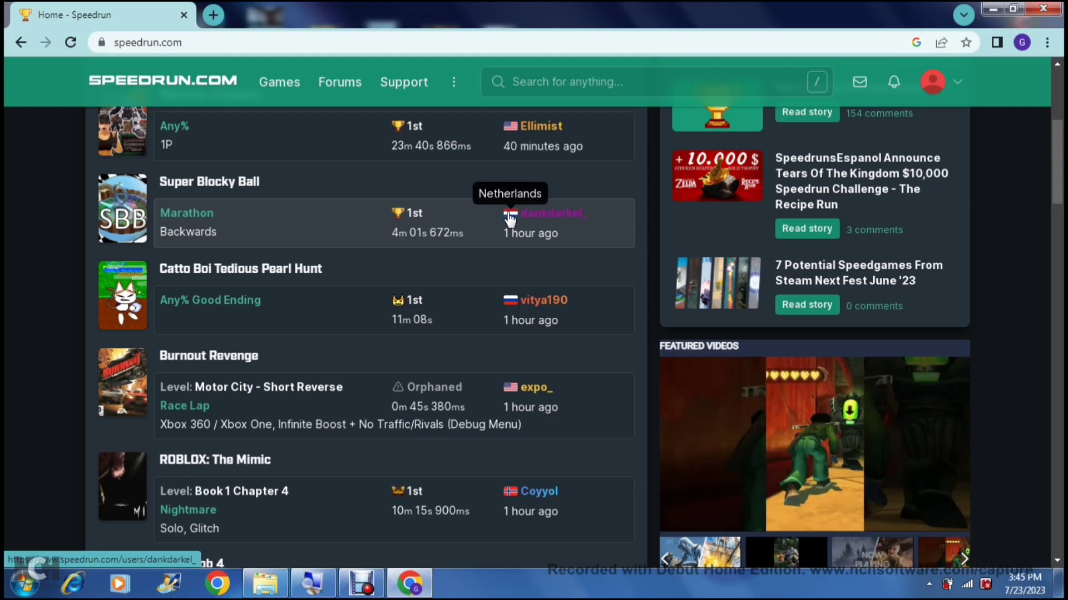
left_click(867, 225)
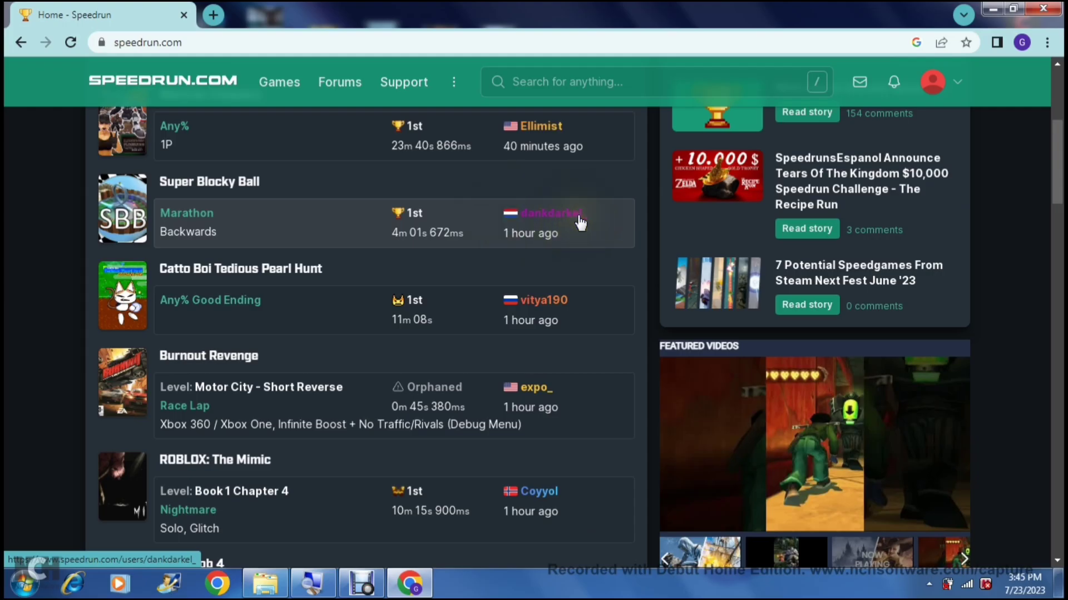
- Close the floating video ad and look through the remaining entries of the latest runs list
left_click_drag(1058, 157, 1060, 236)
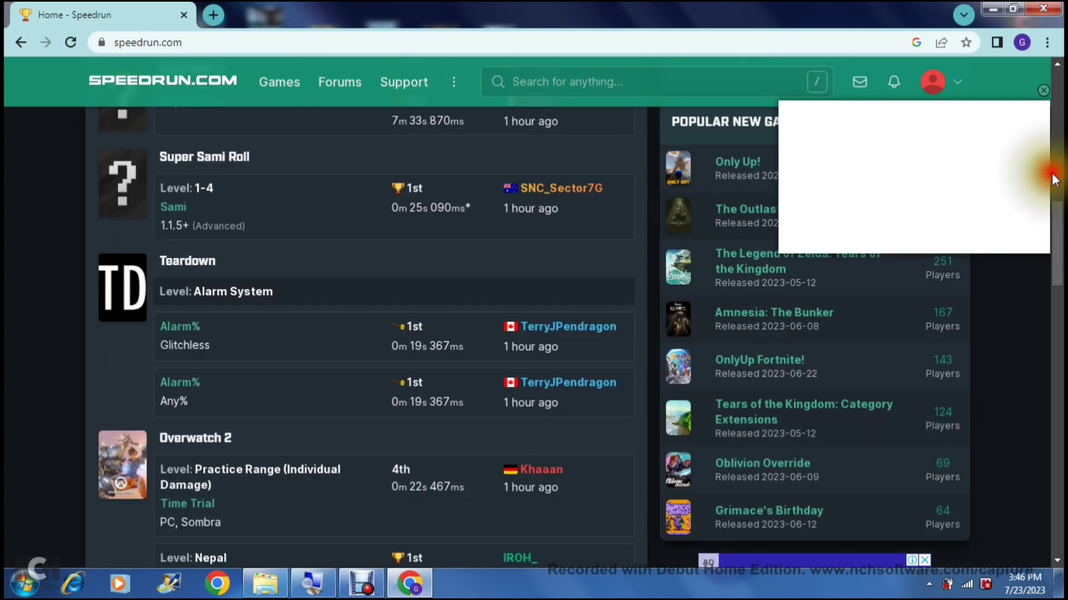
left_click(1043, 90)
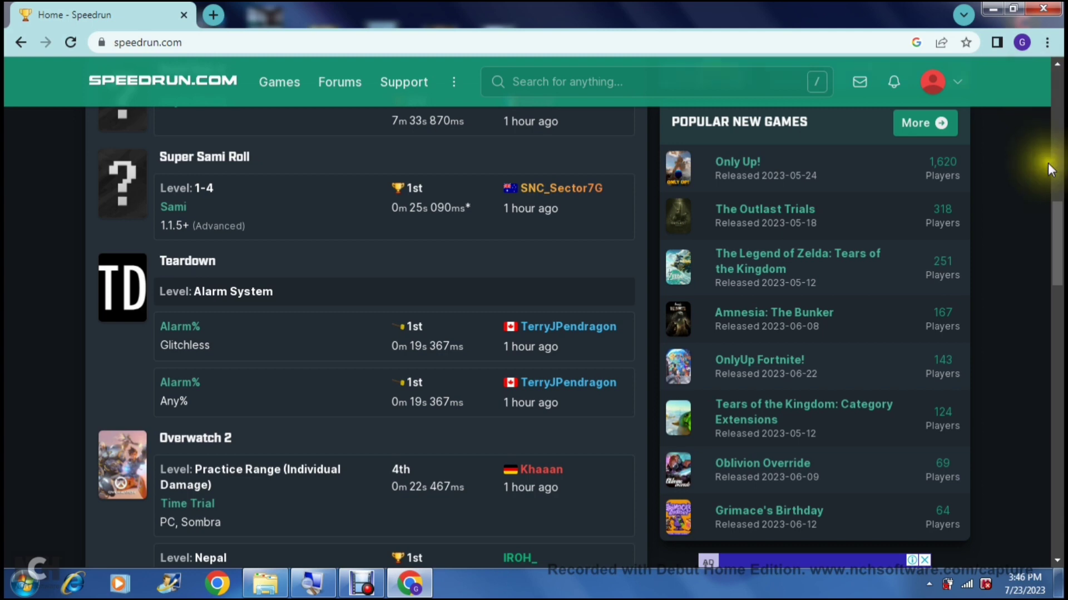
left_click_drag(1058, 223, 1056, 398)
mouse_move(549, 316)
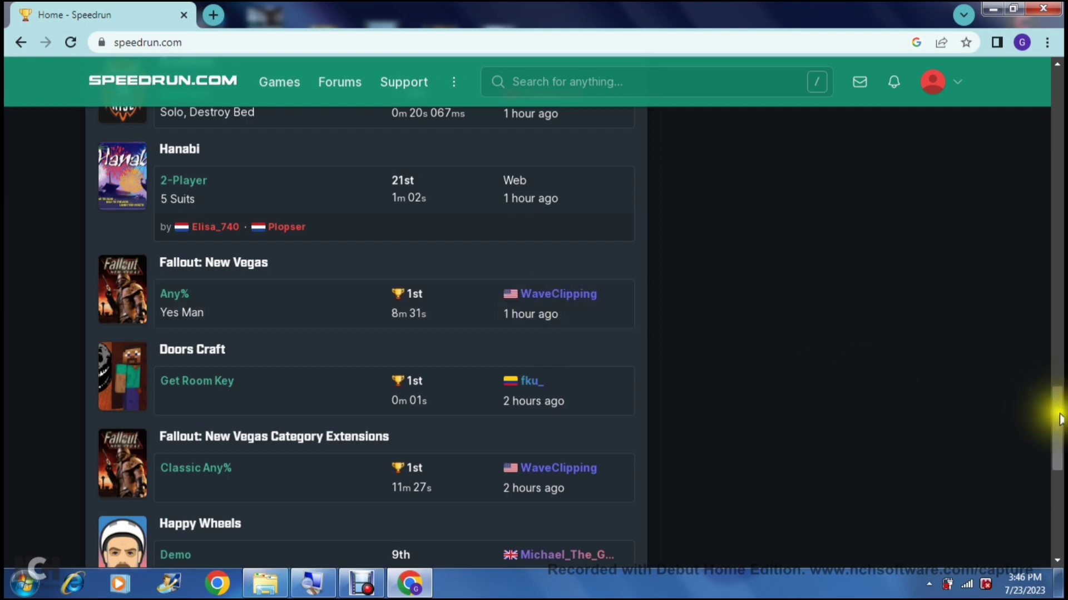
- Review the Latest News stories and view the site's additional navigation options
left_click_drag(1061, 419, 1058, 145)
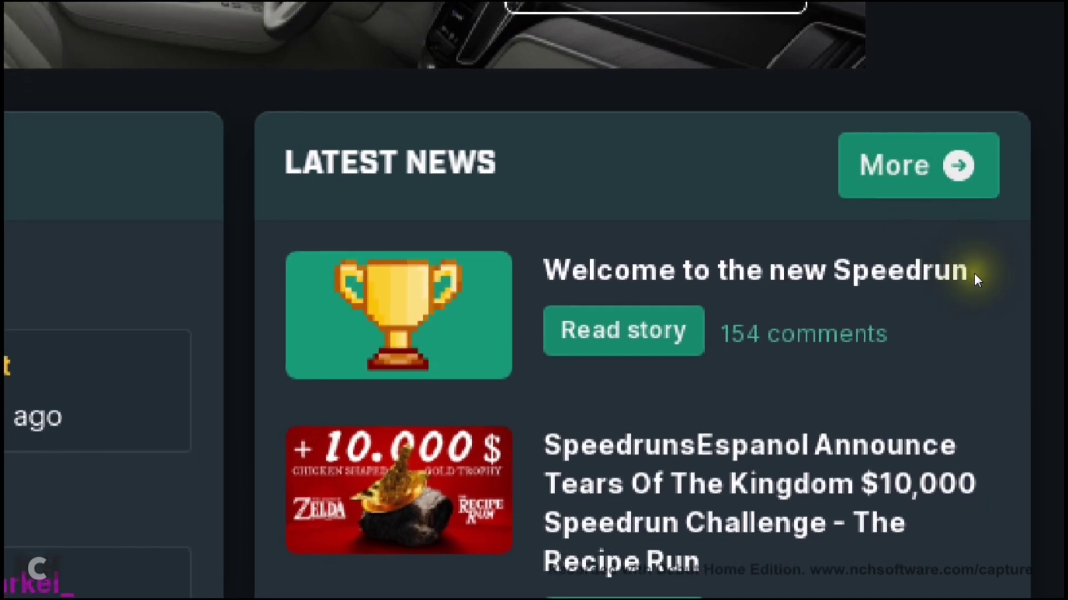
scroll(968, 334, "down", 1)
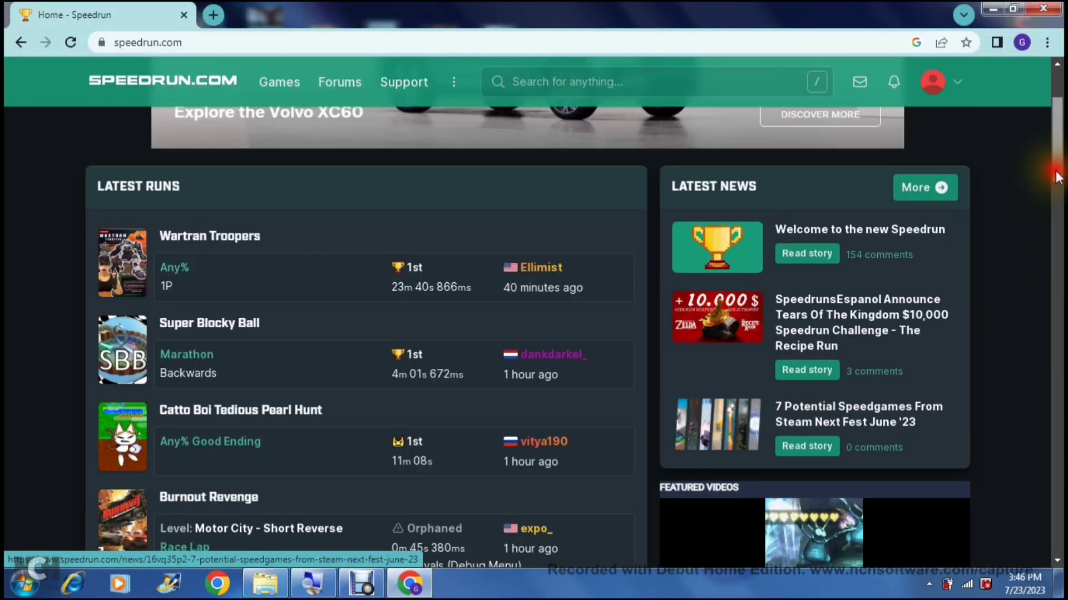
left_click_drag(1056, 177, 1056, 149)
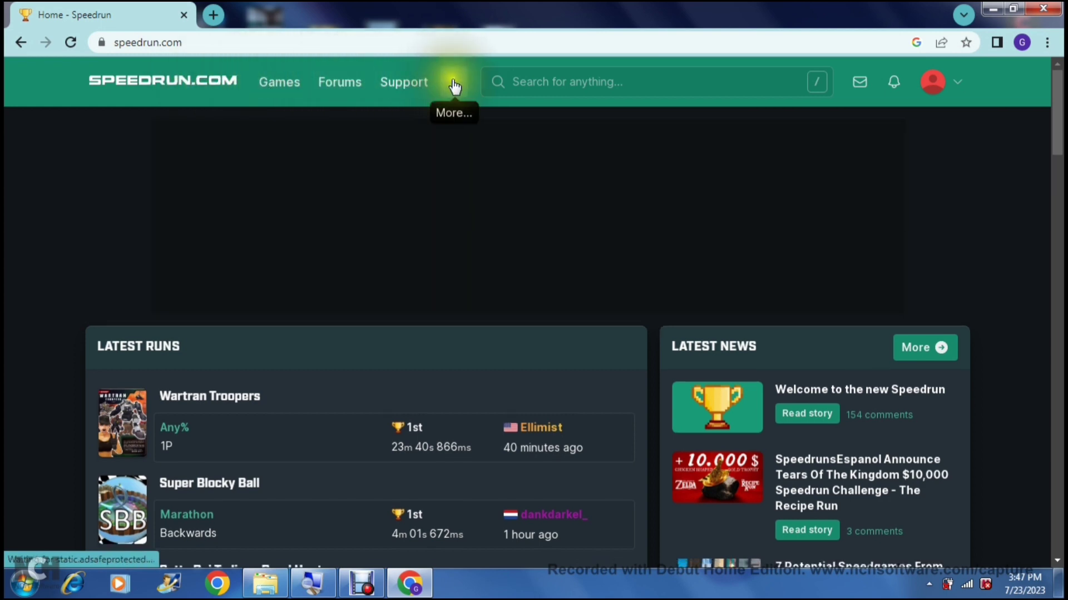
left_click(454, 86)
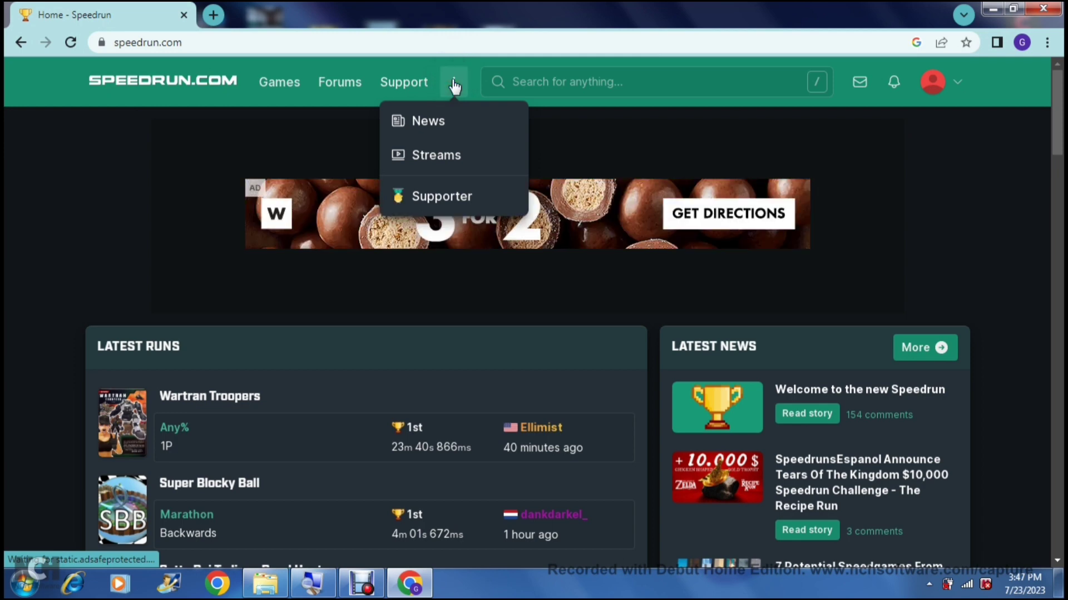
left_click(472, 77)
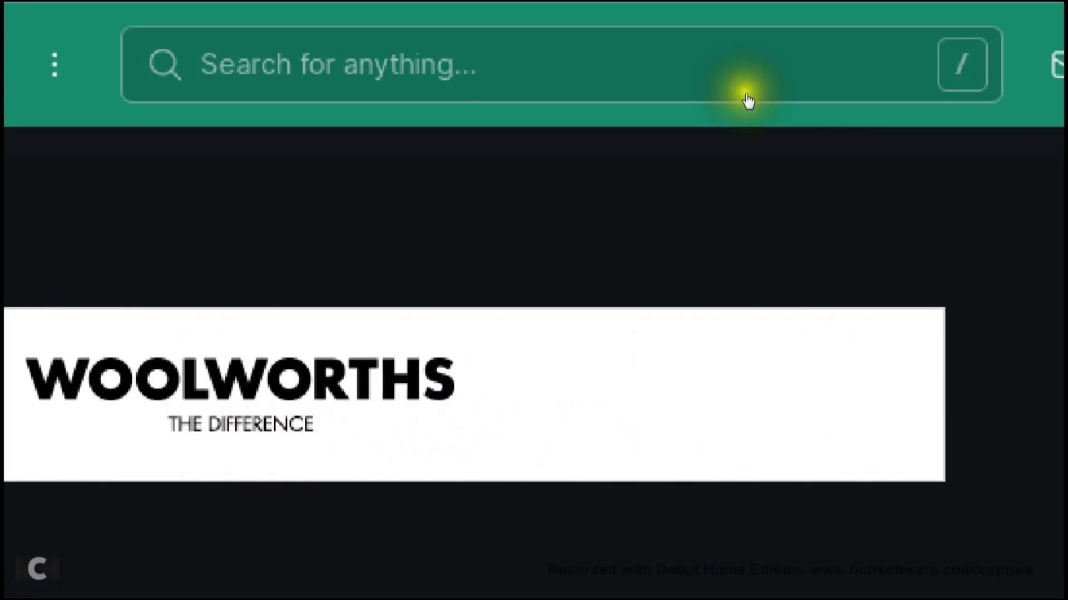
- Search the site for "Need for Speed" and open the Need for Speed: Most Wanted (2005) game page
left_click(687, 80)
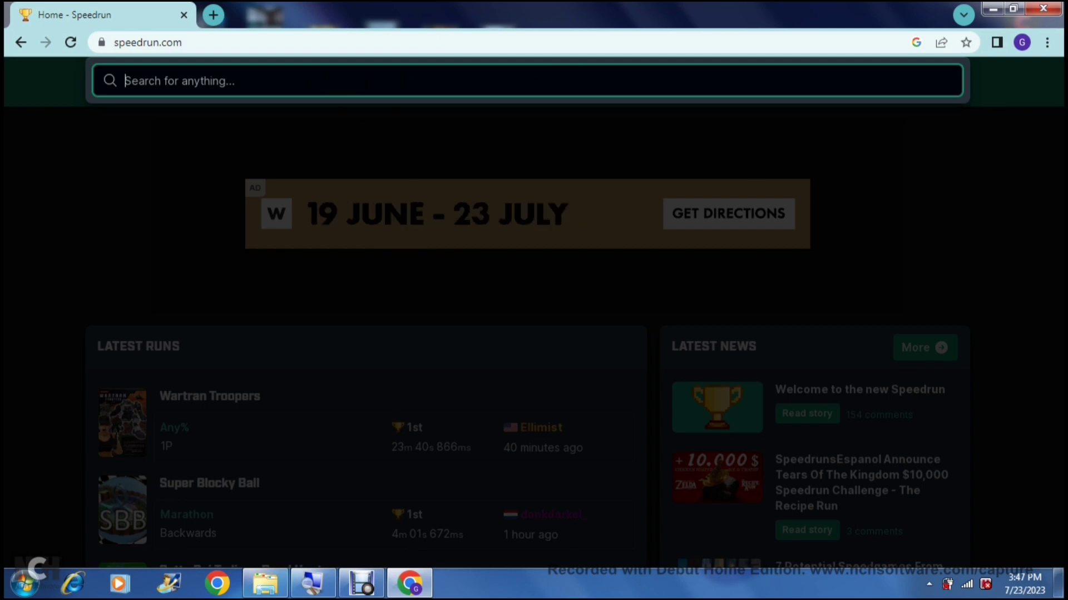
type("d for")
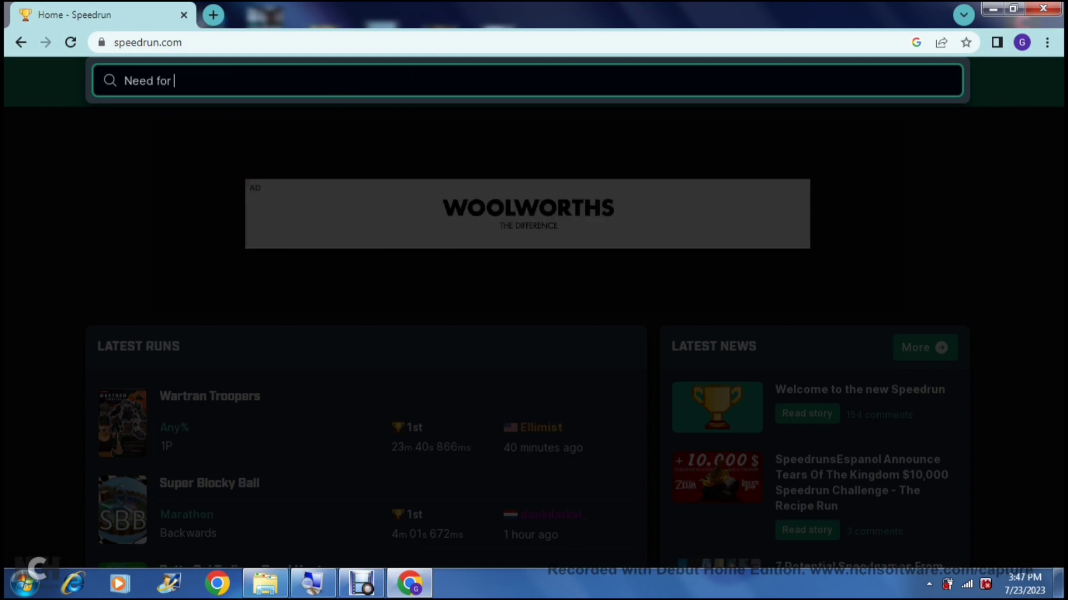
type(" Speed")
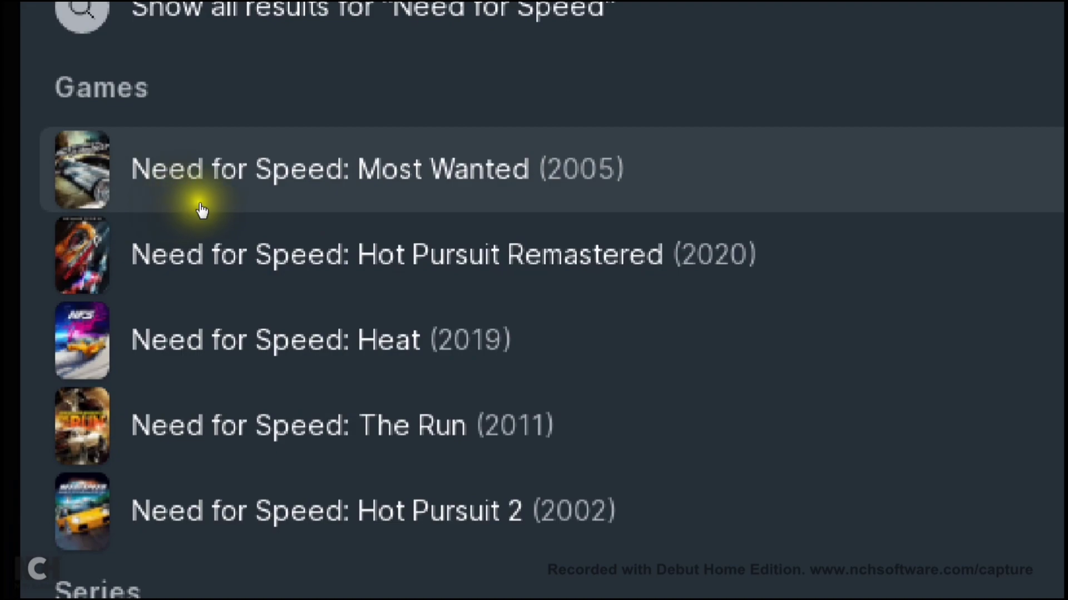
left_click(201, 210)
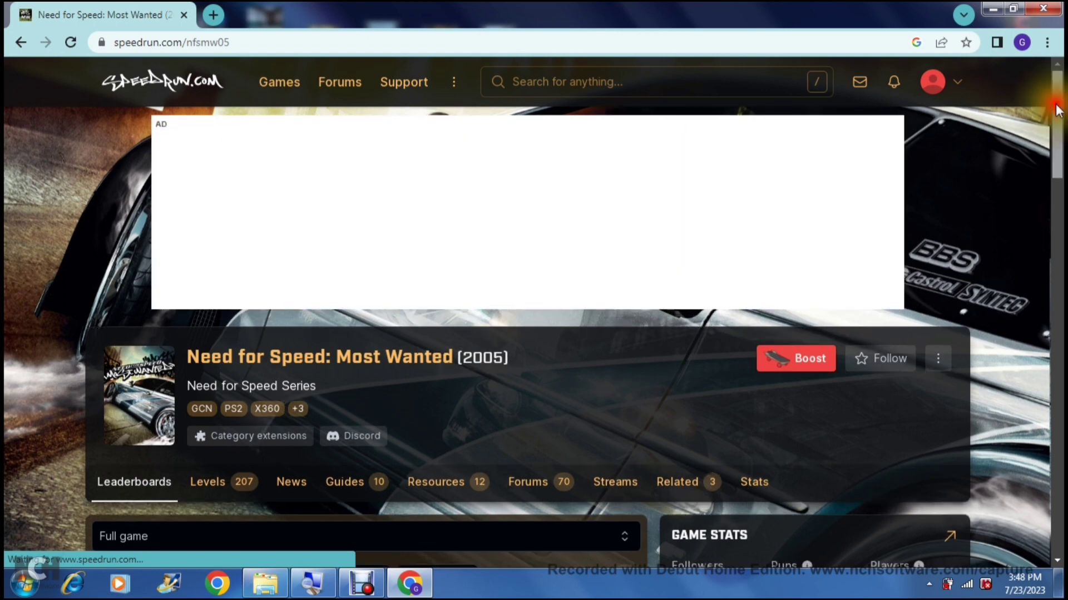
- View the additional options available for the game in its page header
left_click_drag(1058, 114, 936, 152)
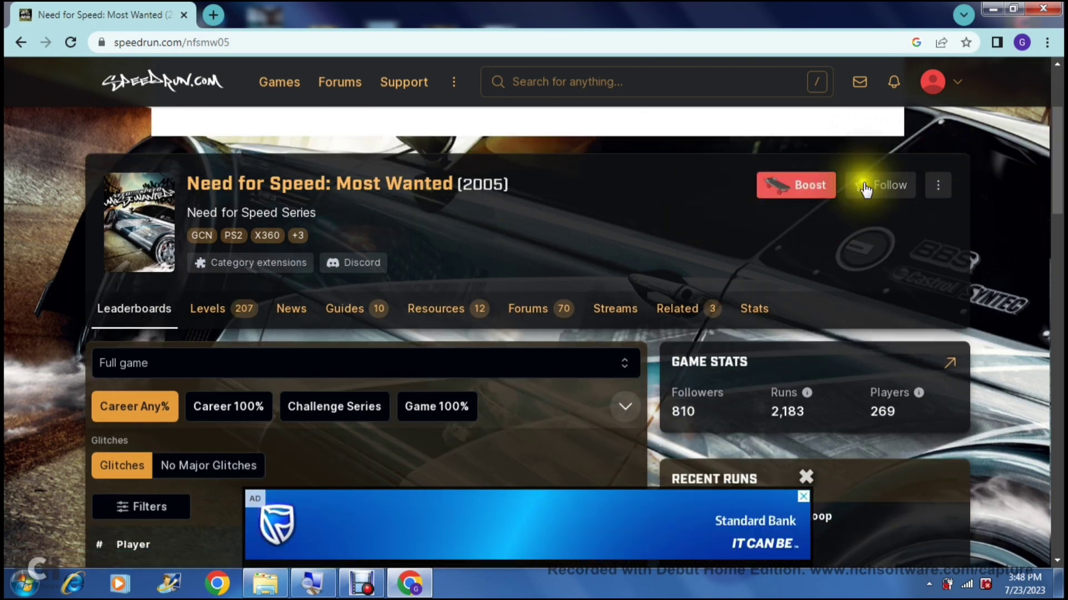
left_click(938, 189)
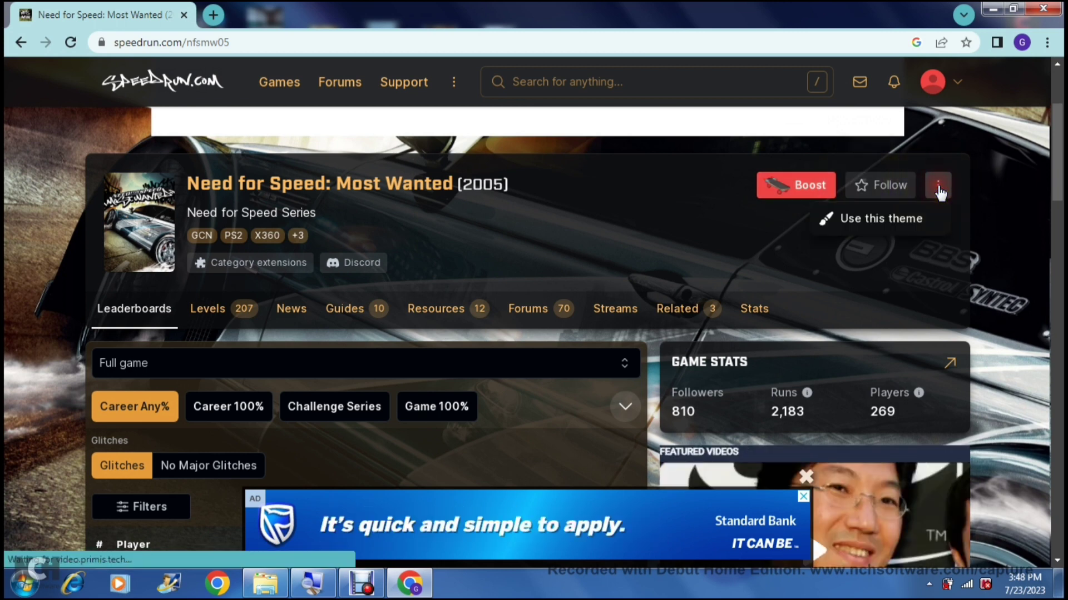
left_click(939, 191)
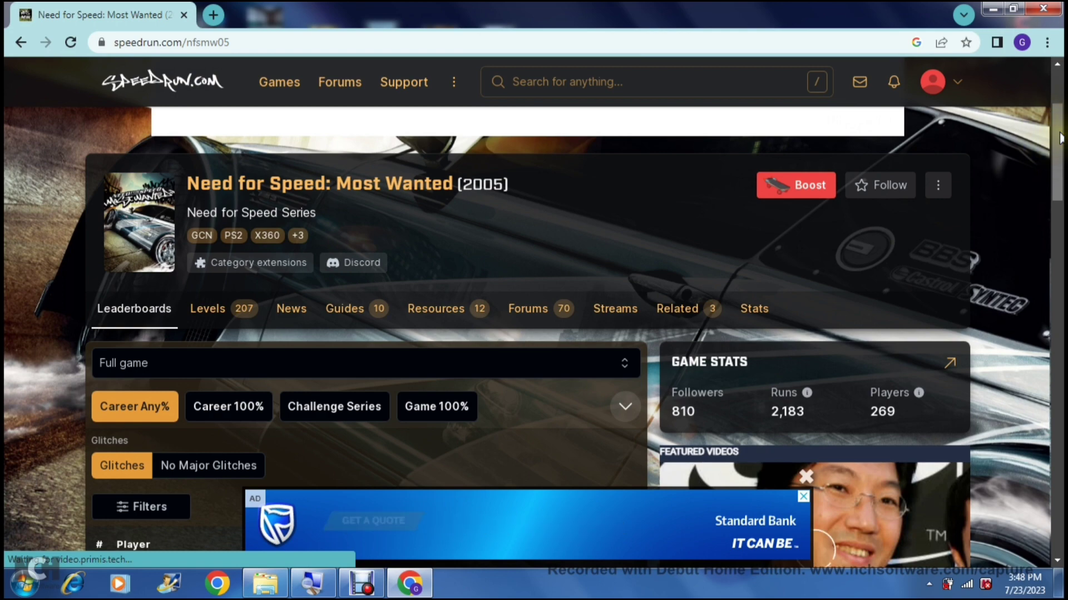
- Review the Career Any% leaderboard and close the banner ad covering it
left_click_drag(1061, 138, 1062, 164)
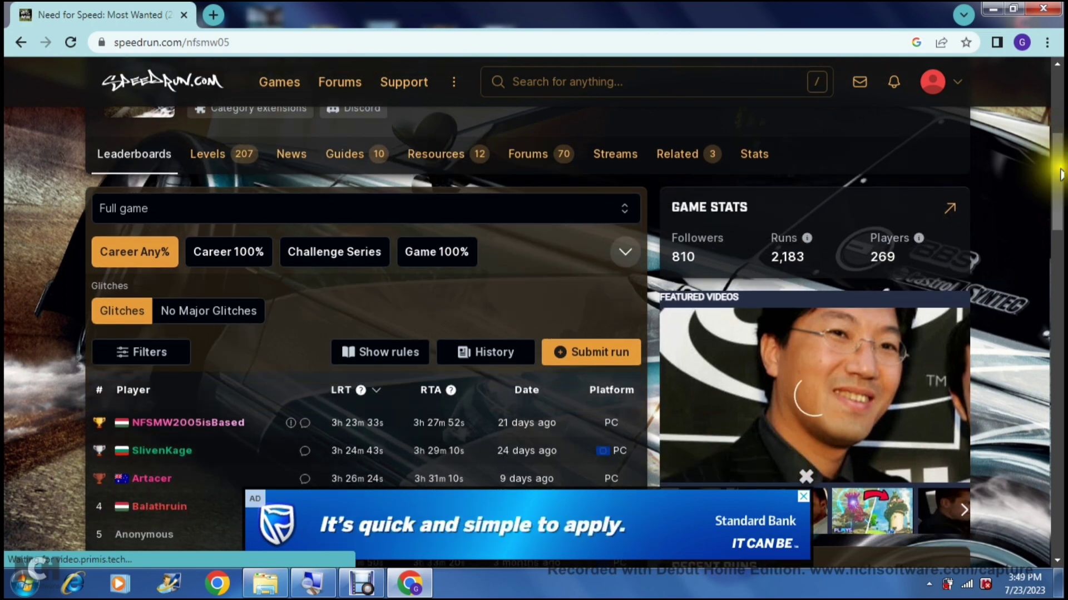
scroll(1058, 169, "up", 1)
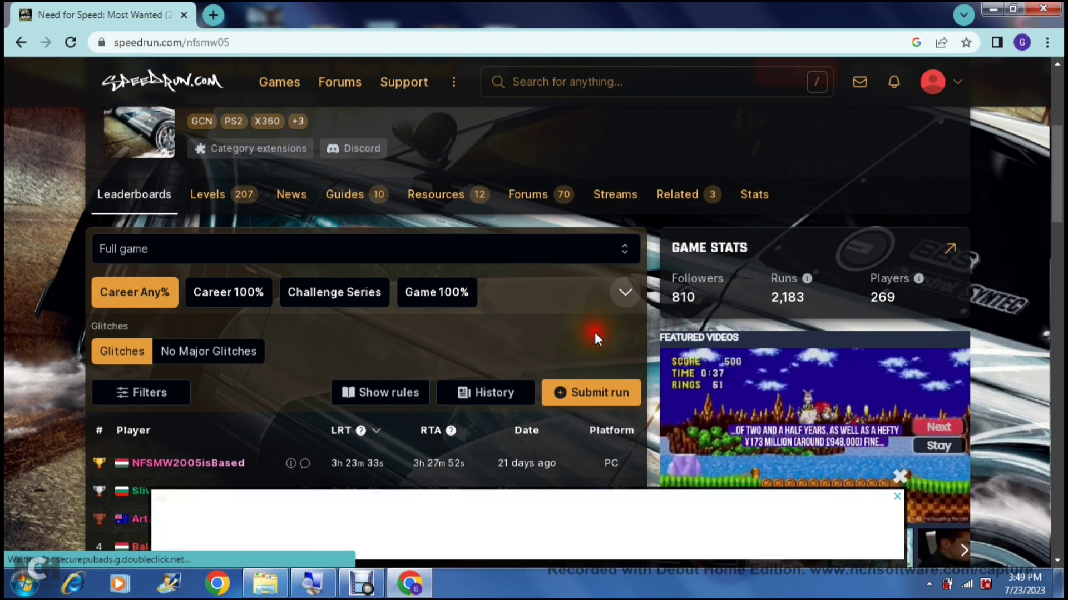
scroll(595, 332, "down", 1)
scroll(595, 332, "down", 1)
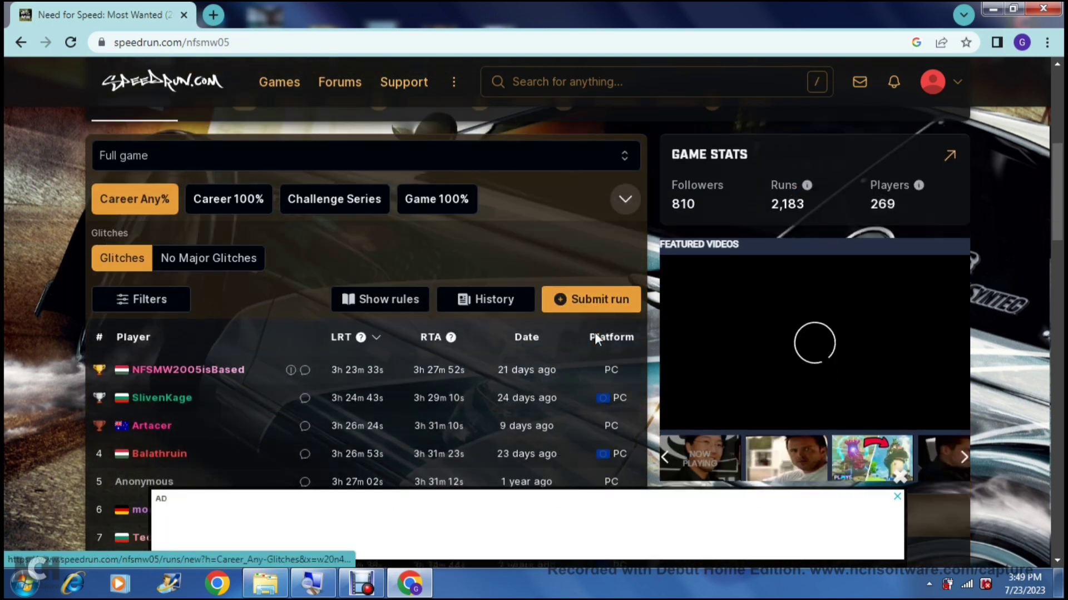
left_click(897, 496)
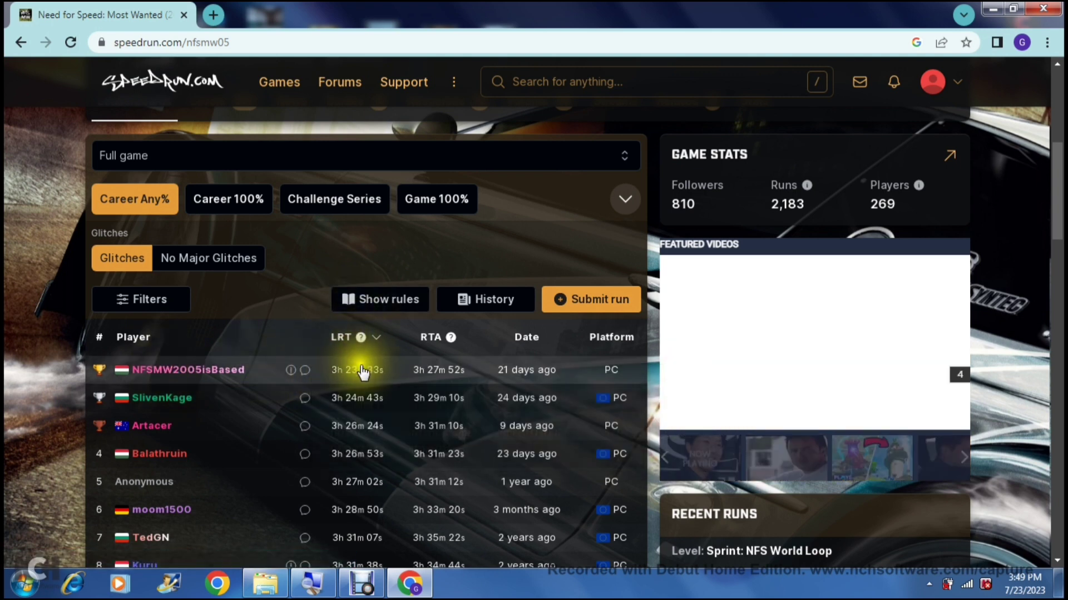
- Examine the first-place run's LRT time and row details in the Career Any% leaderboard
left_click(376, 378)
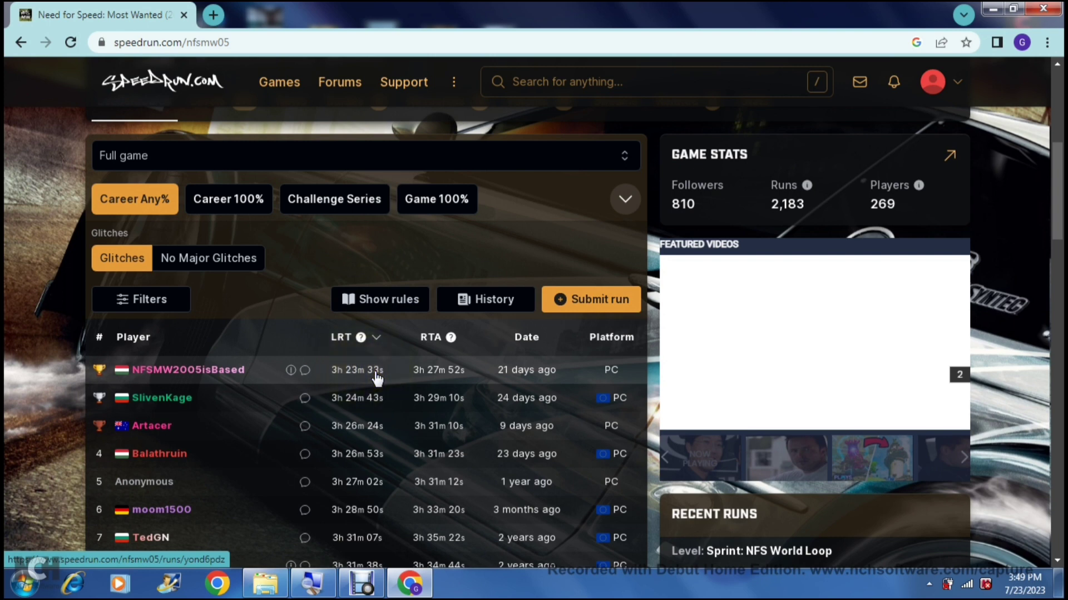
left_click(369, 374)
left_click(356, 371)
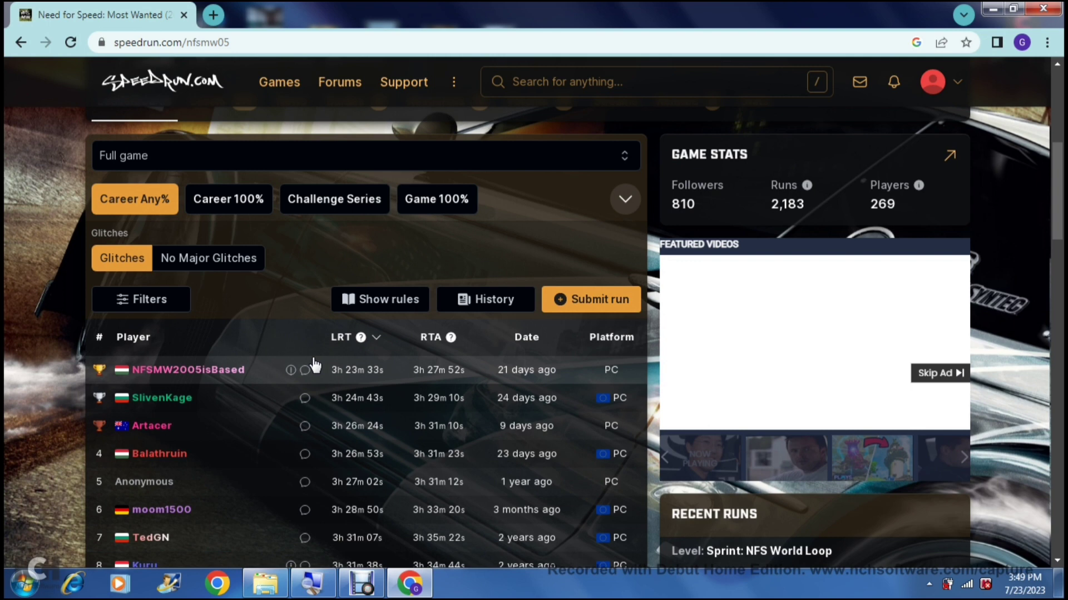
left_click(294, 303)
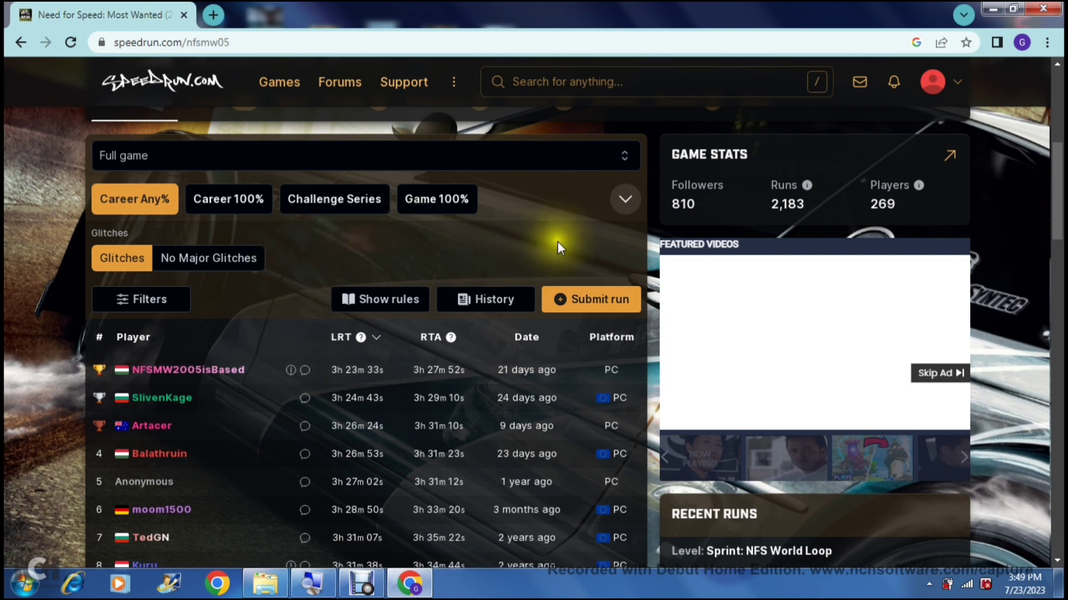
- Browse the levels the leaderboard can be shown for and choose Full game
left_click(609, 166)
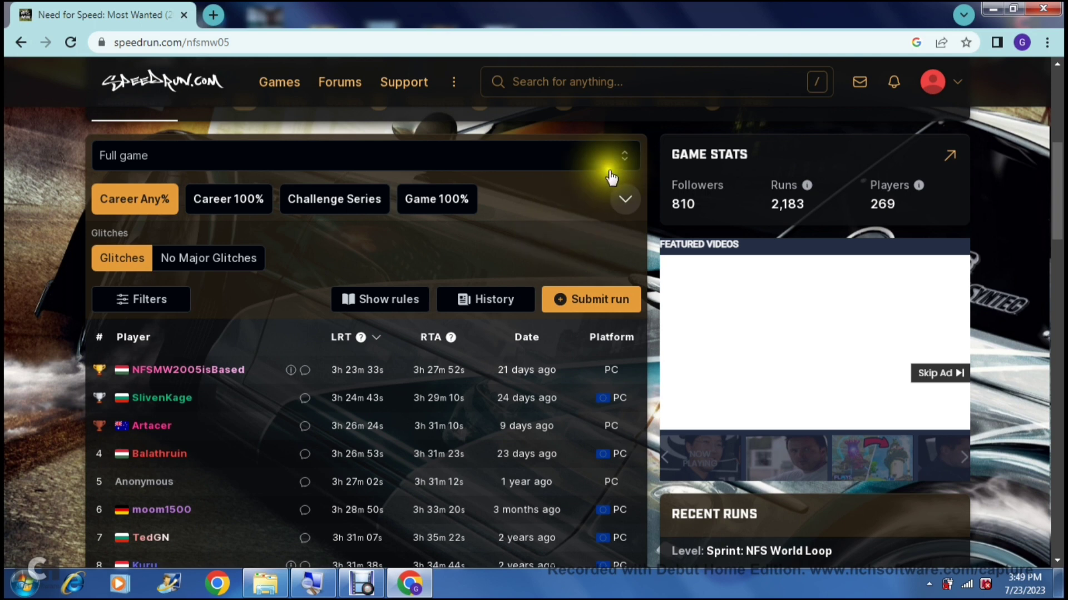
left_click(626, 160)
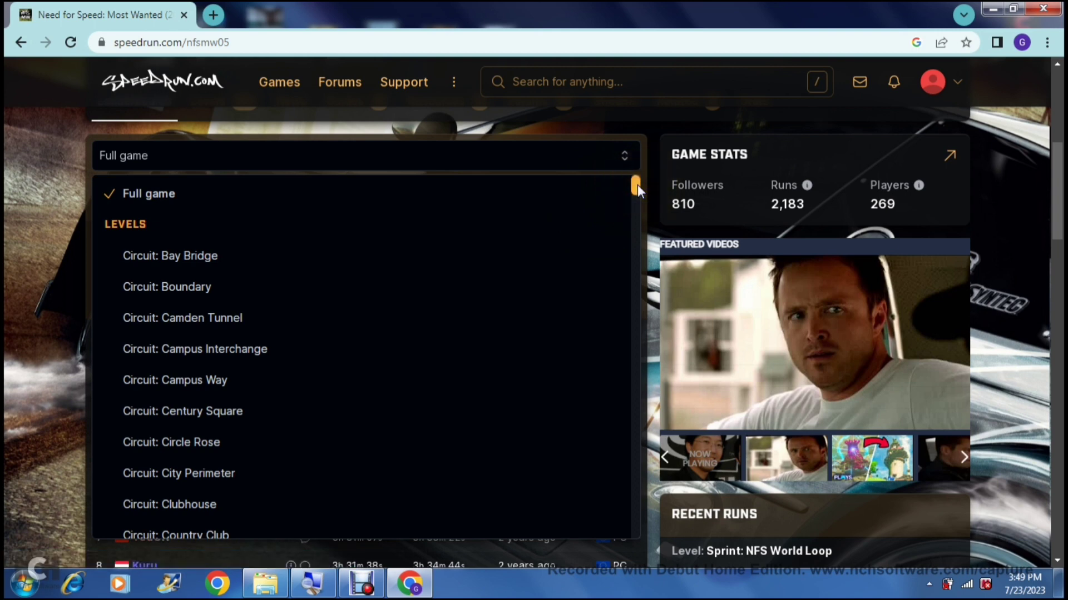
left_click(636, 186)
mouse_move(637, 185)
left_mouse_down()
mouse_move(656, 388)
mouse_move(647, 482)
mouse_move(632, 498)
mouse_move(627, 543)
mouse_move(642, 425)
mouse_move(619, 182)
left_mouse_up()
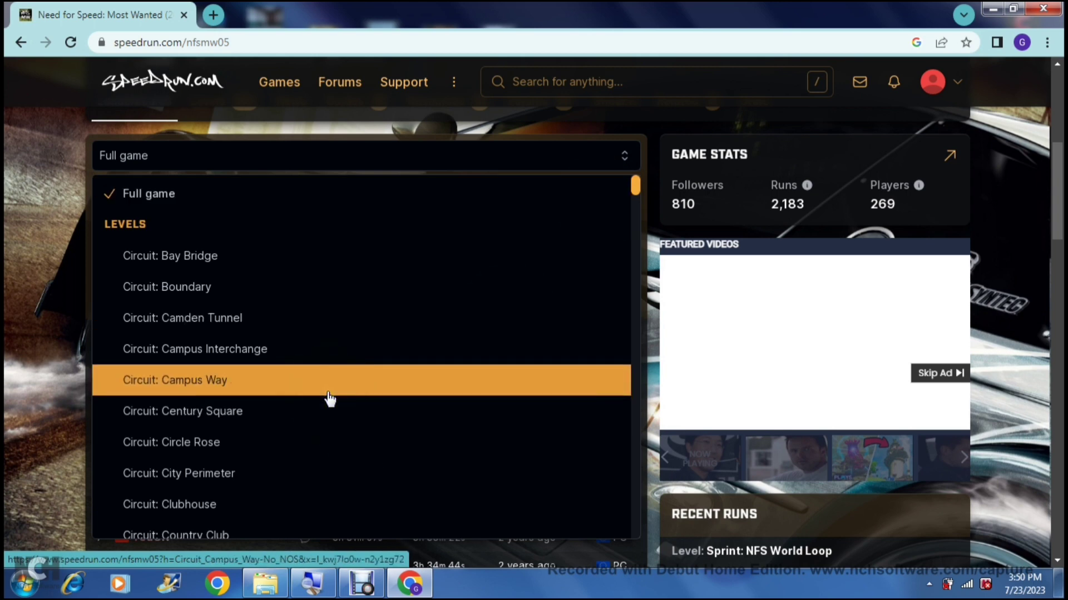
left_click(305, 200)
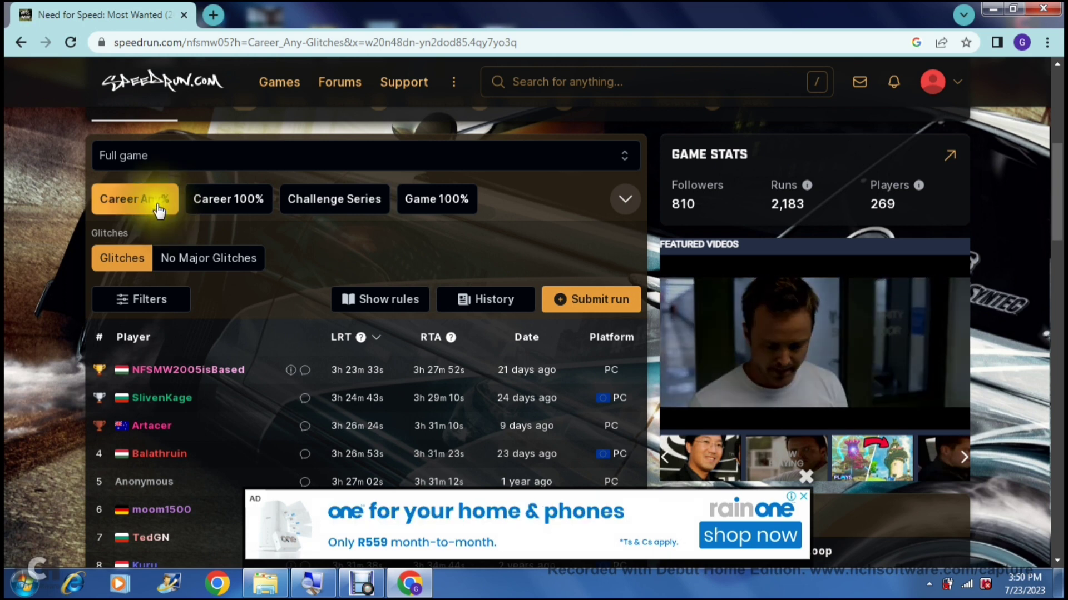
- View the full-game leaderboards for Career 100%, Game 100% and Challenge Series, and return to Career Any%
left_click(243, 200)
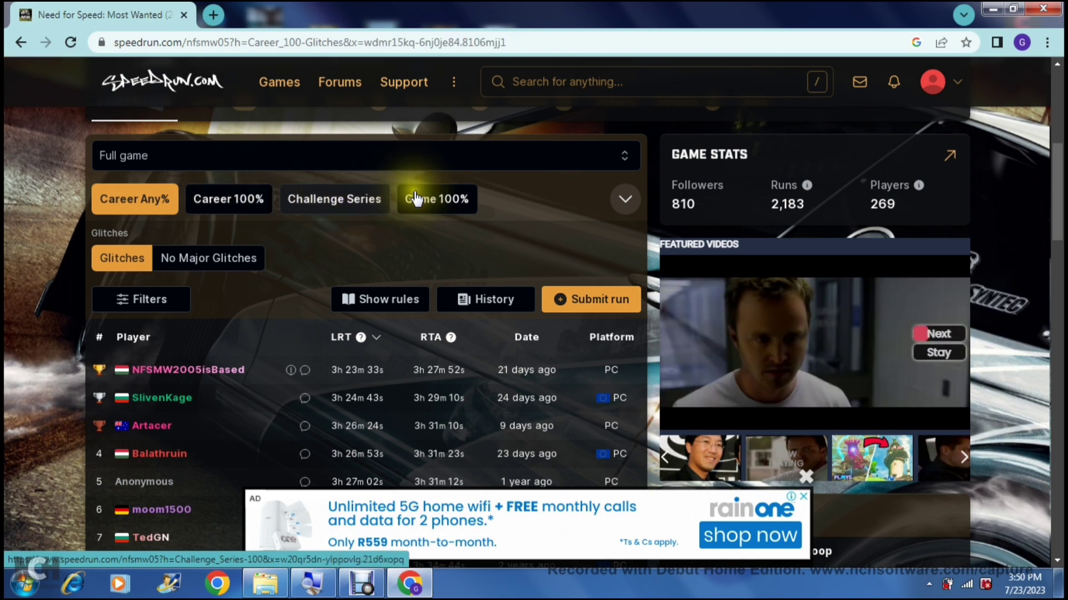
left_click(438, 200)
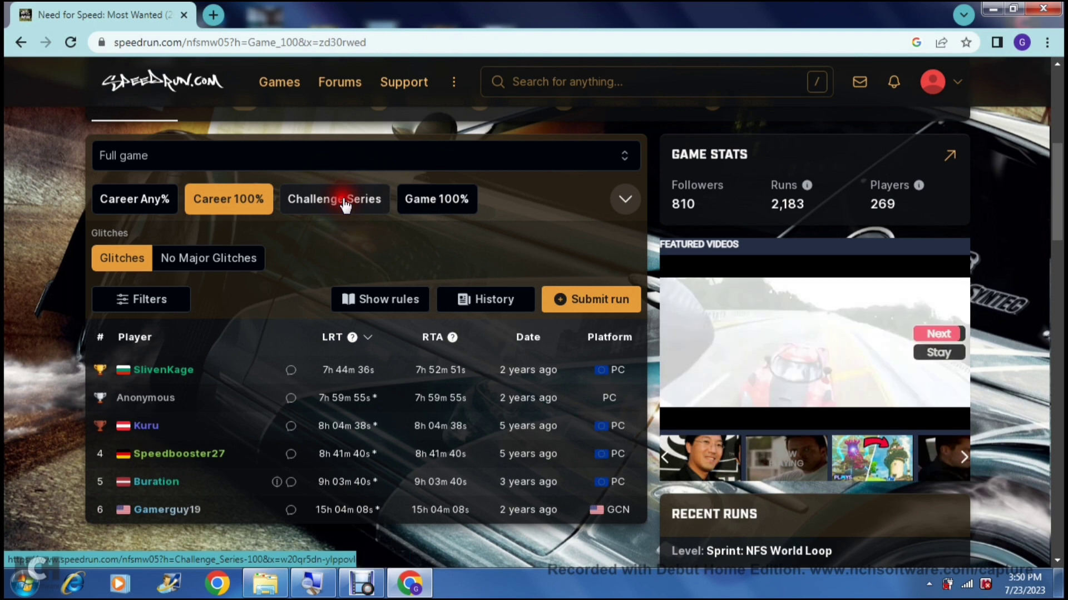
left_click(345, 204)
left_click(159, 207)
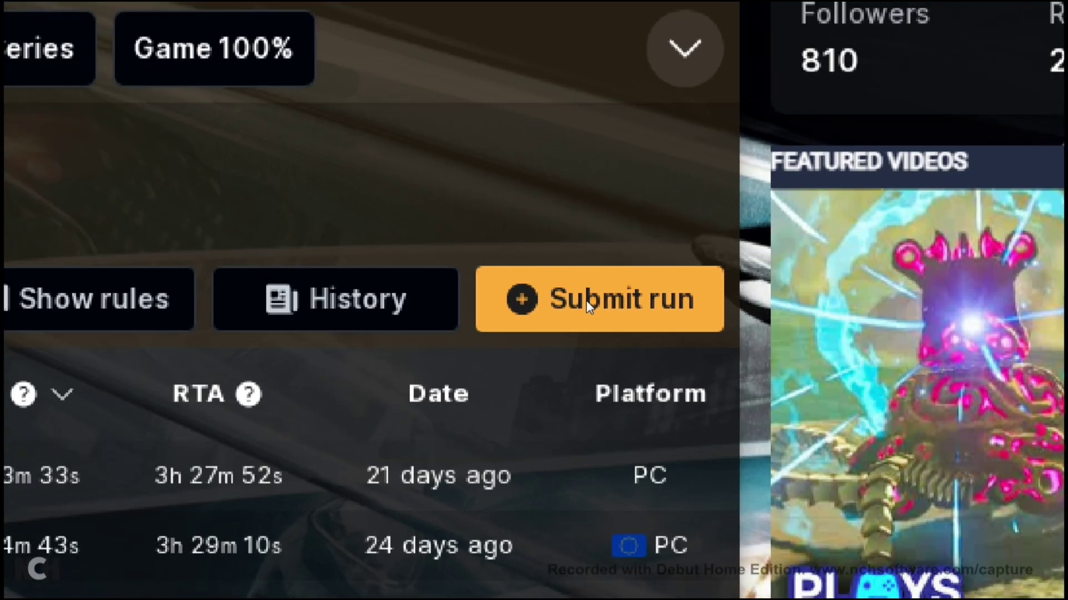
- Open the run submission form for Career Any% and view the runs and players details in the game stats
left_click(596, 307)
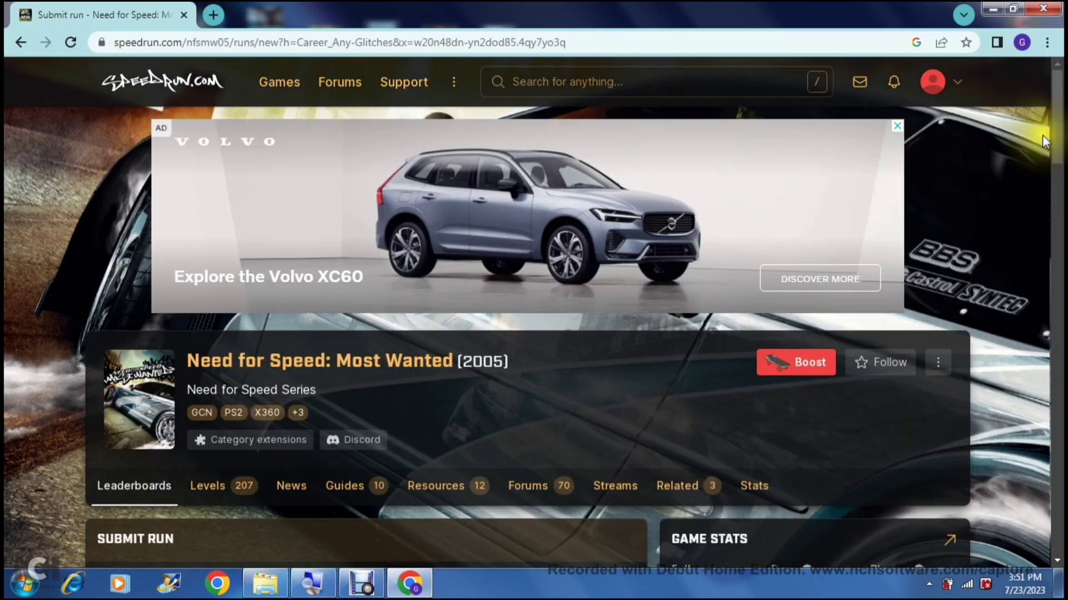
left_click_drag(1051, 133, 1060, 197)
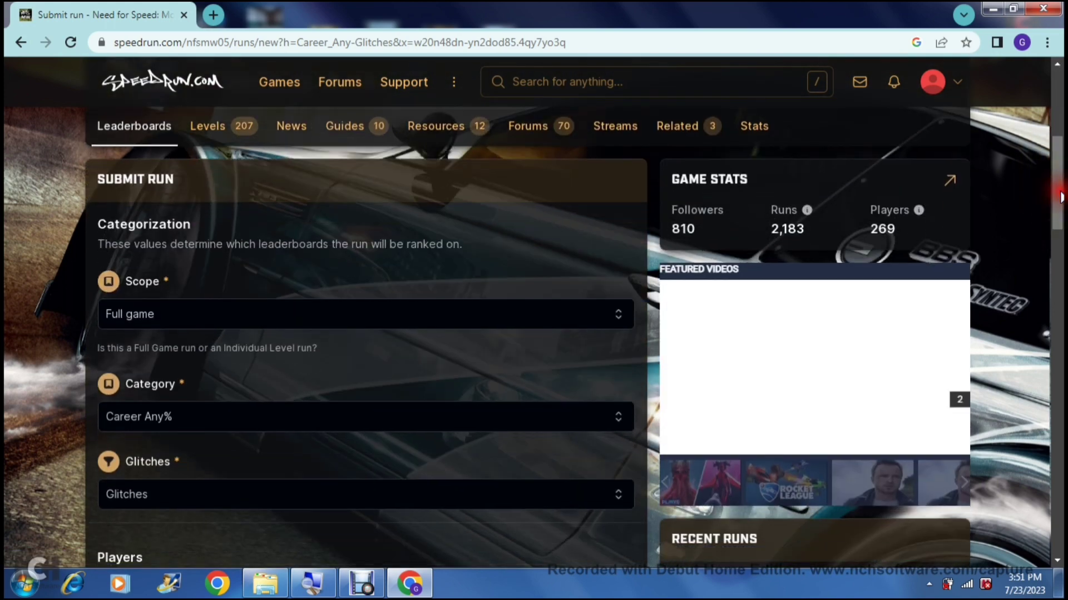
mouse_move(776, 226)
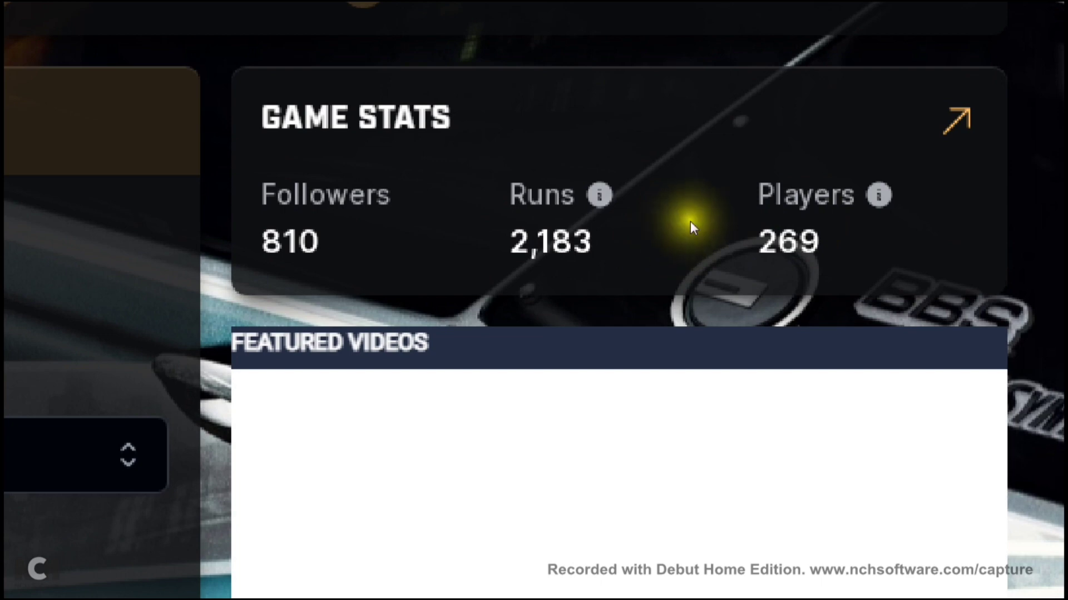
mouse_move(802, 218)
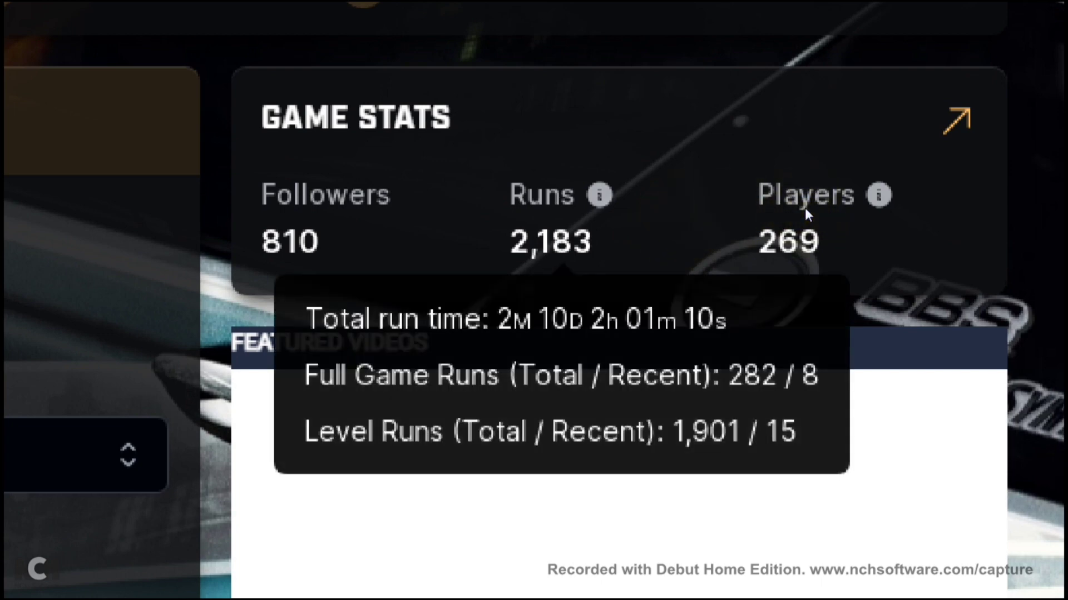
mouse_move(930, 206)
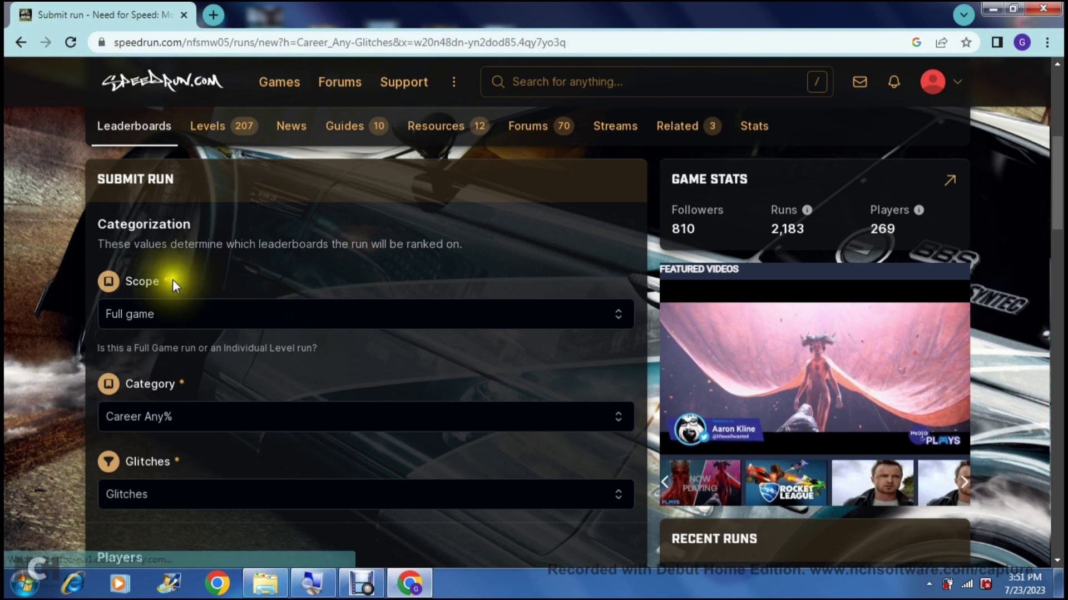
- Review the scope options, keeping Full game, and set the run's category to Career 100%
left_click(510, 318)
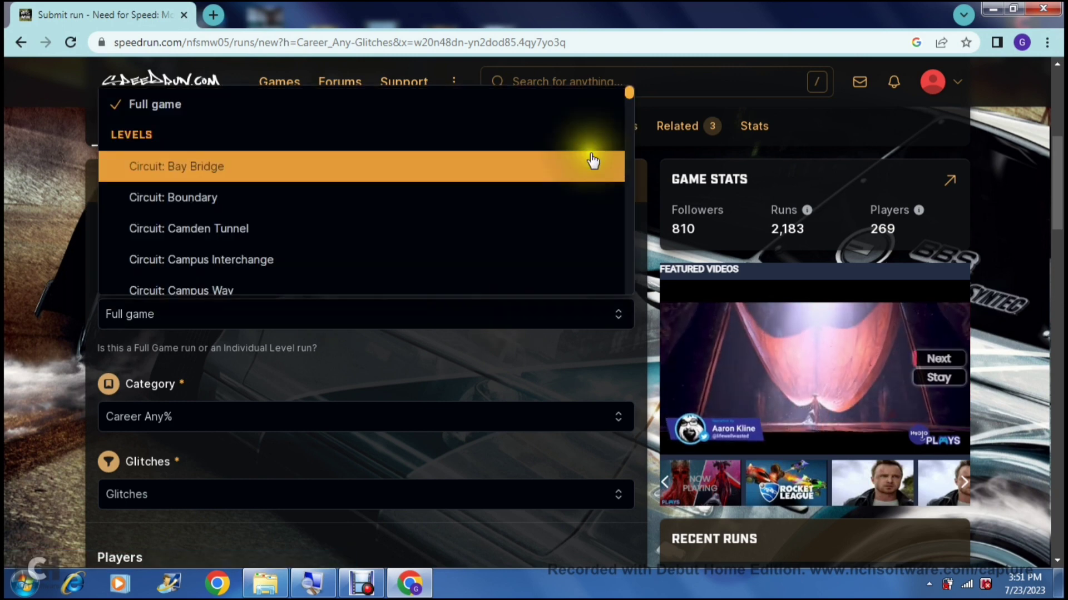
mouse_move(629, 92)
left_mouse_down()
mouse_move(628, 215)
mouse_move(628, 83)
left_mouse_up()
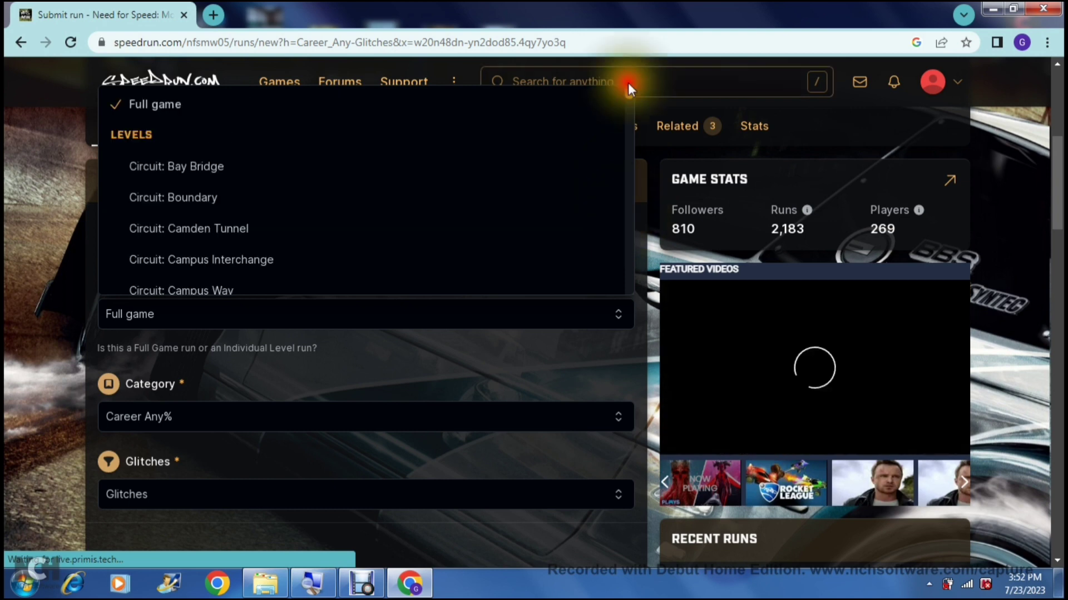
left_click(435, 132)
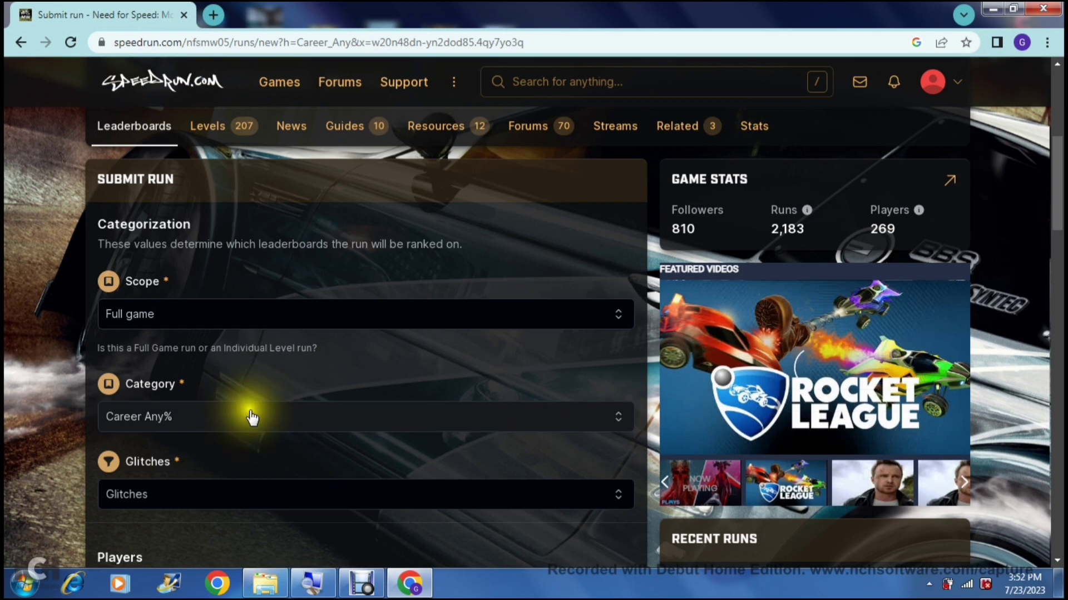
left_click(250, 411)
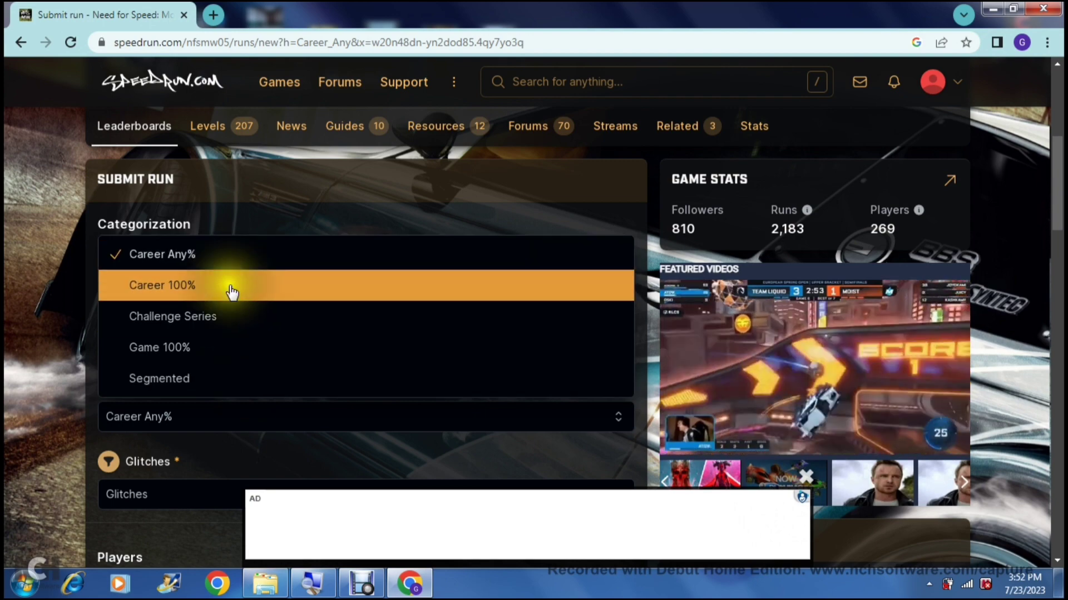
left_click(232, 285)
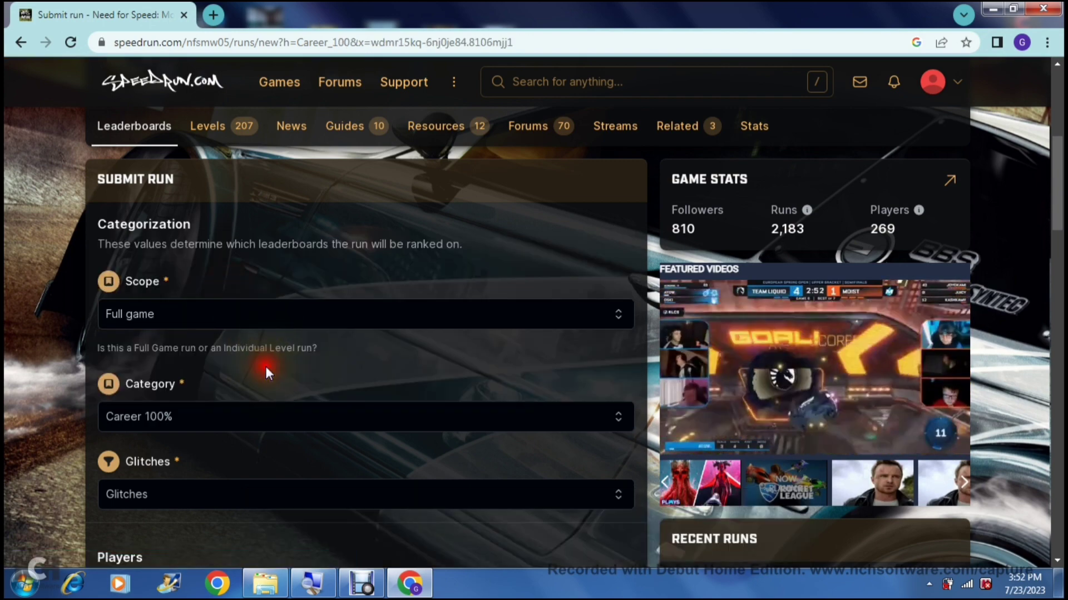
- Review the choices for the run's Glitches setting and keep Glitches selected
scroll(265, 366, "down", 3)
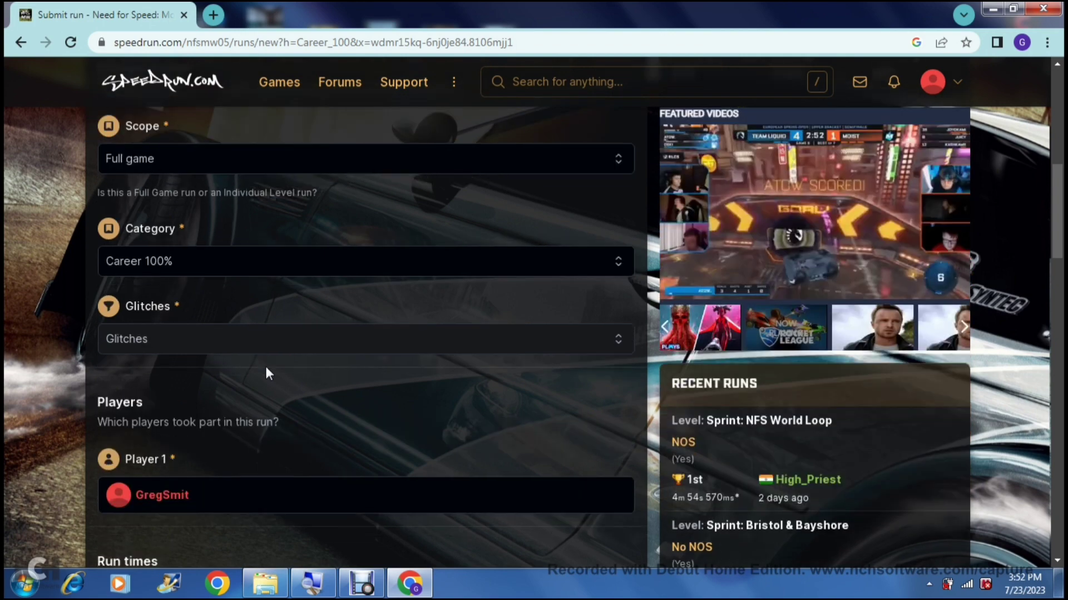
left_click(612, 314)
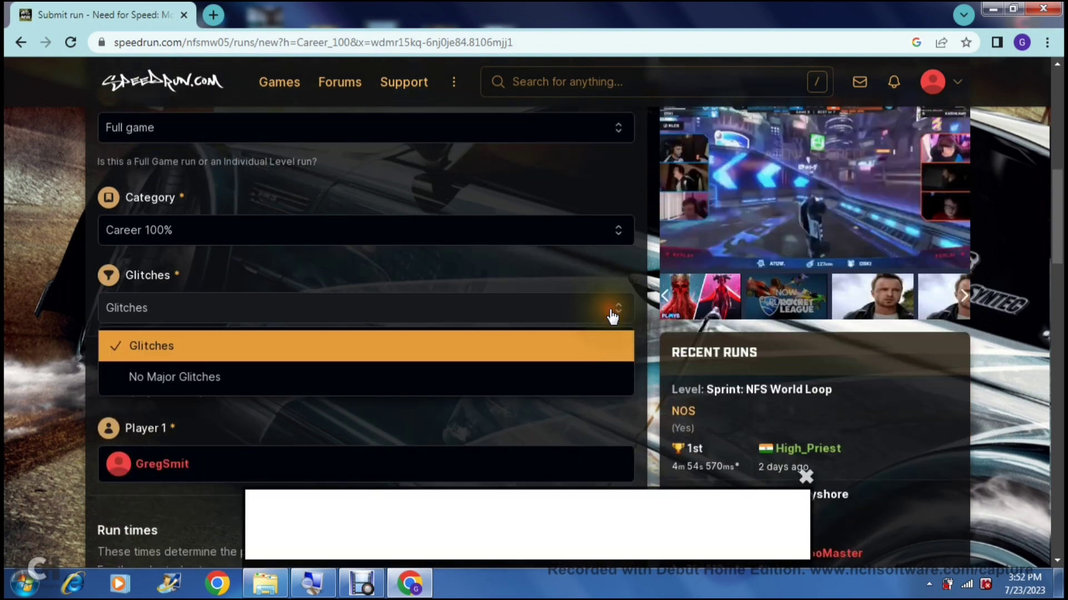
left_click(232, 383)
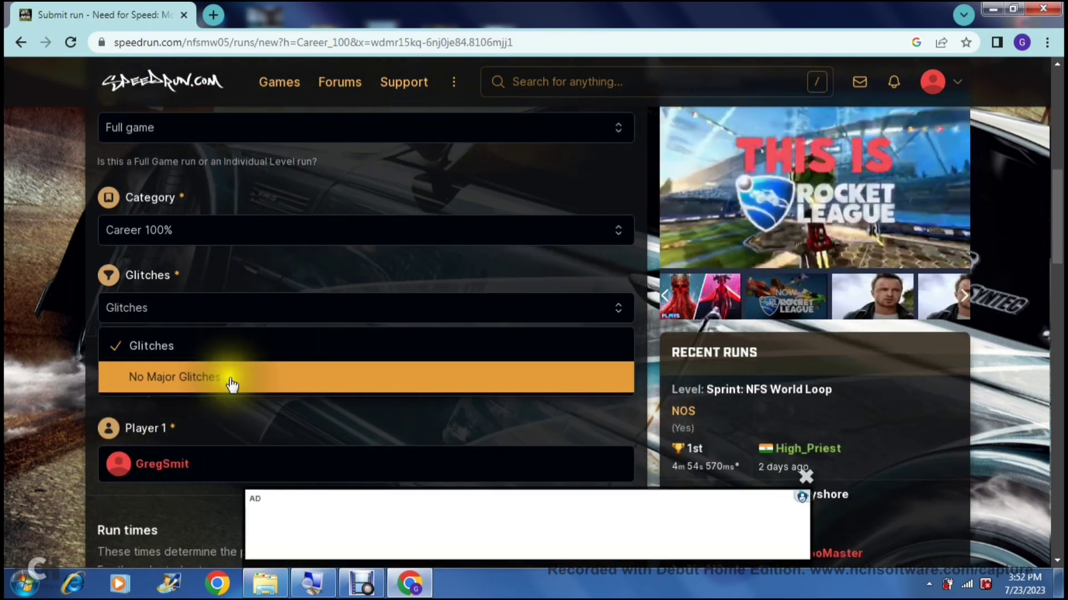
left_click(232, 355)
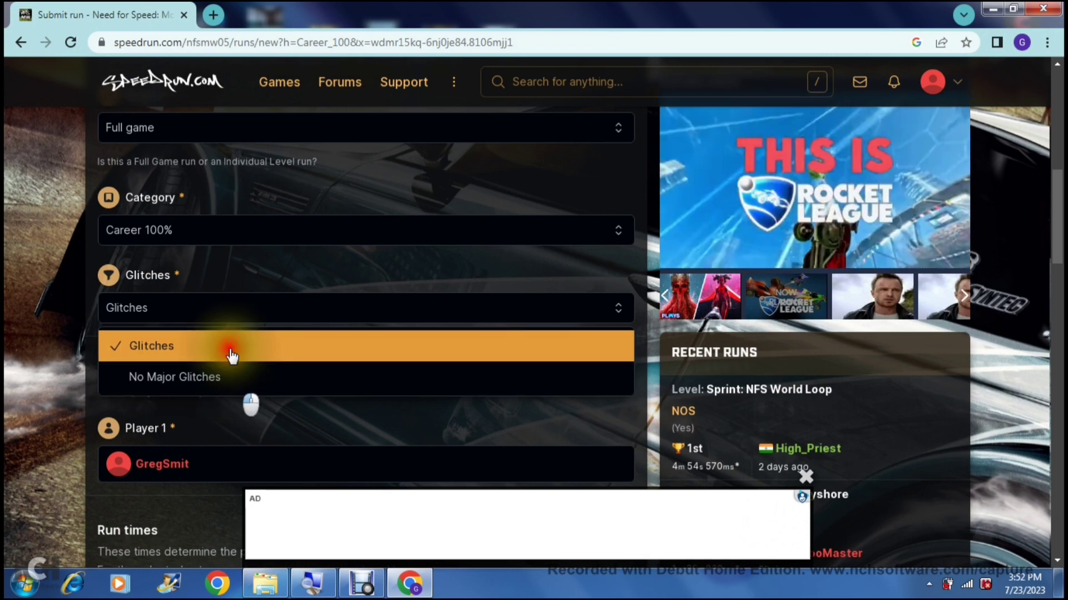
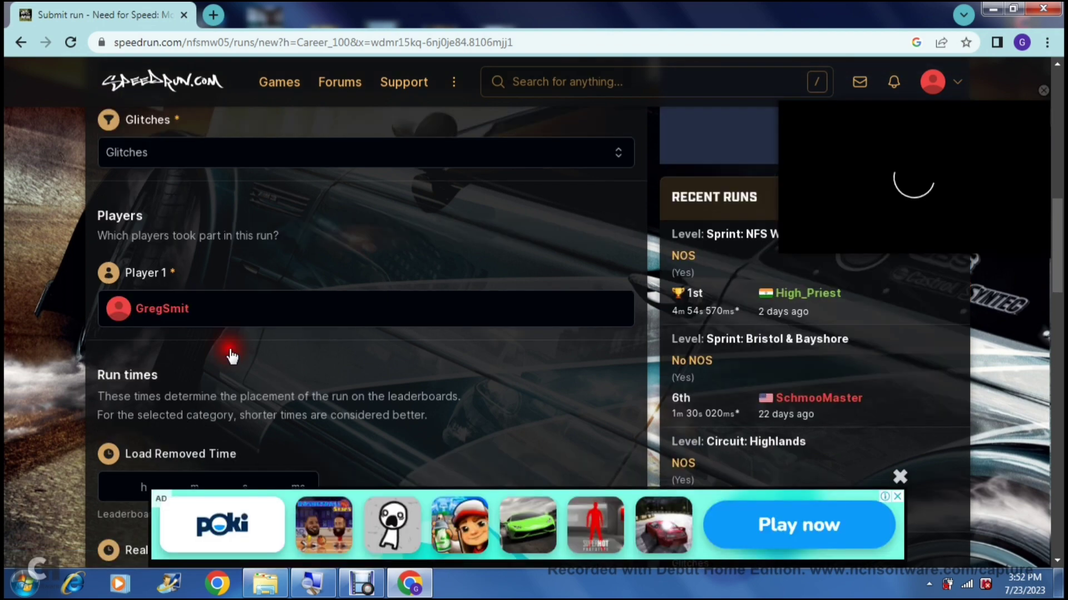
- Close the banner ad covering the form and check the Player 1 entry and the account options
scroll(181, 206, "down", 1)
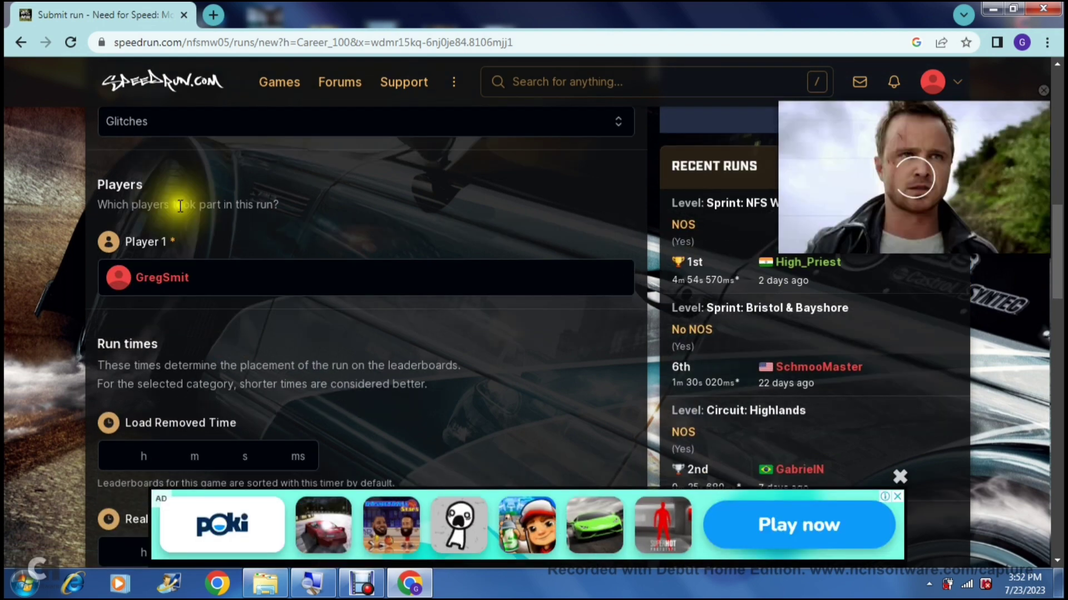
left_click(899, 476)
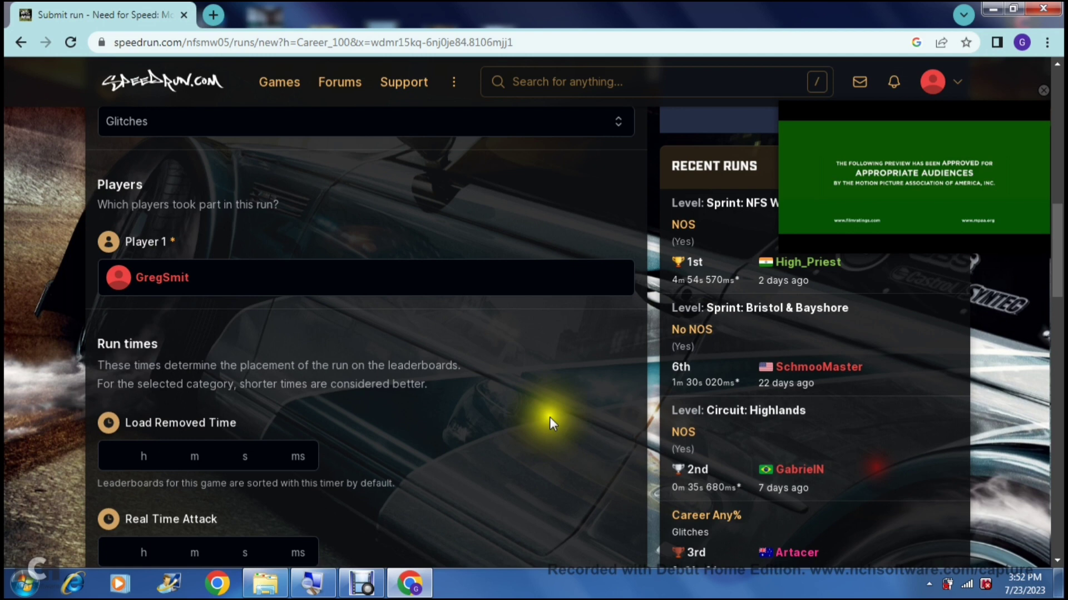
left_click(232, 277)
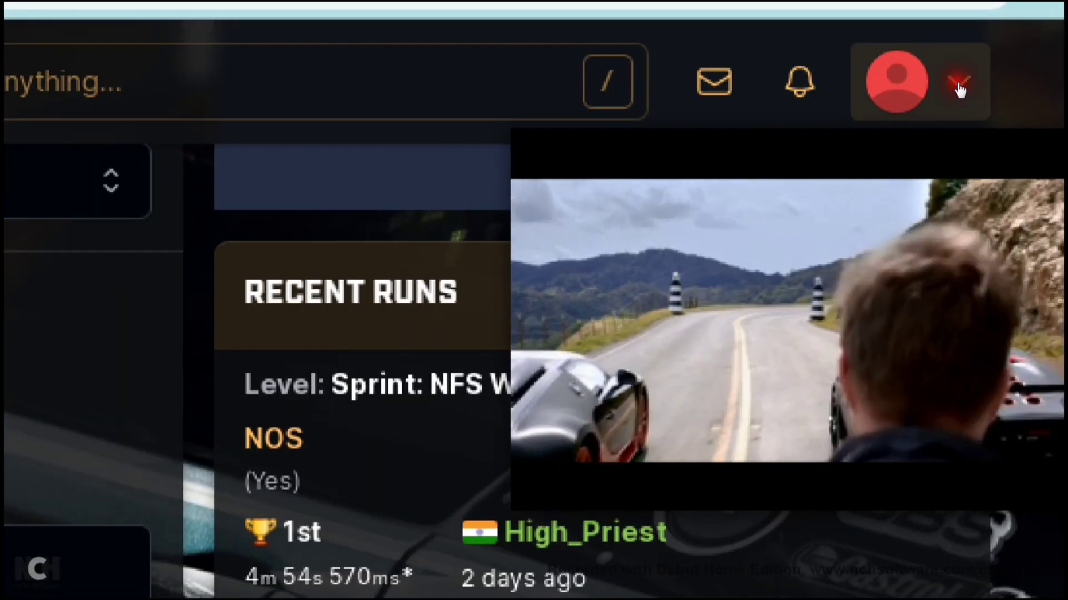
left_click(959, 88)
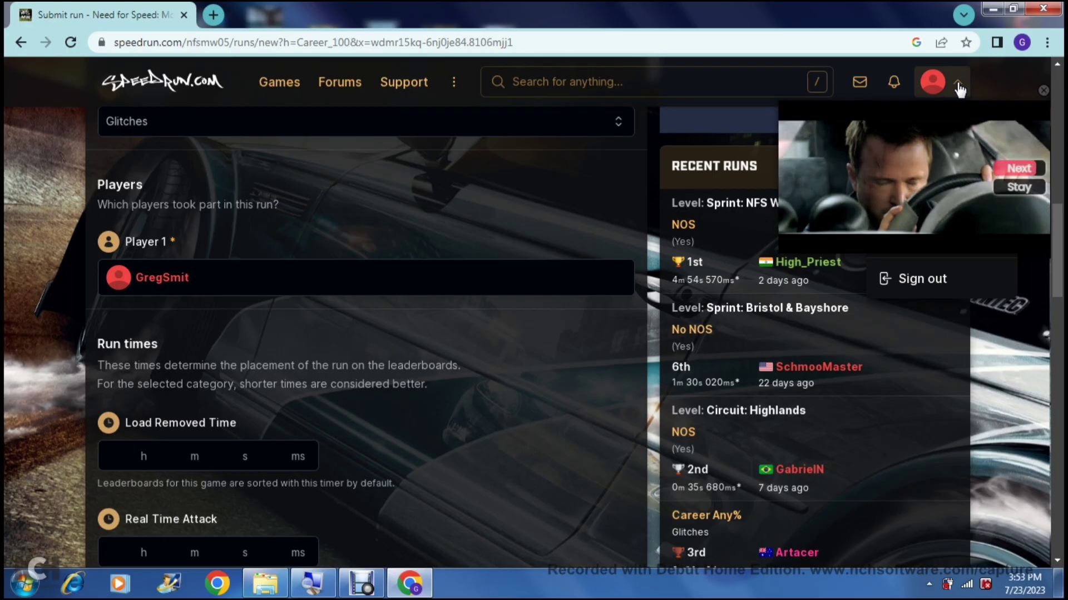
left_click(959, 88)
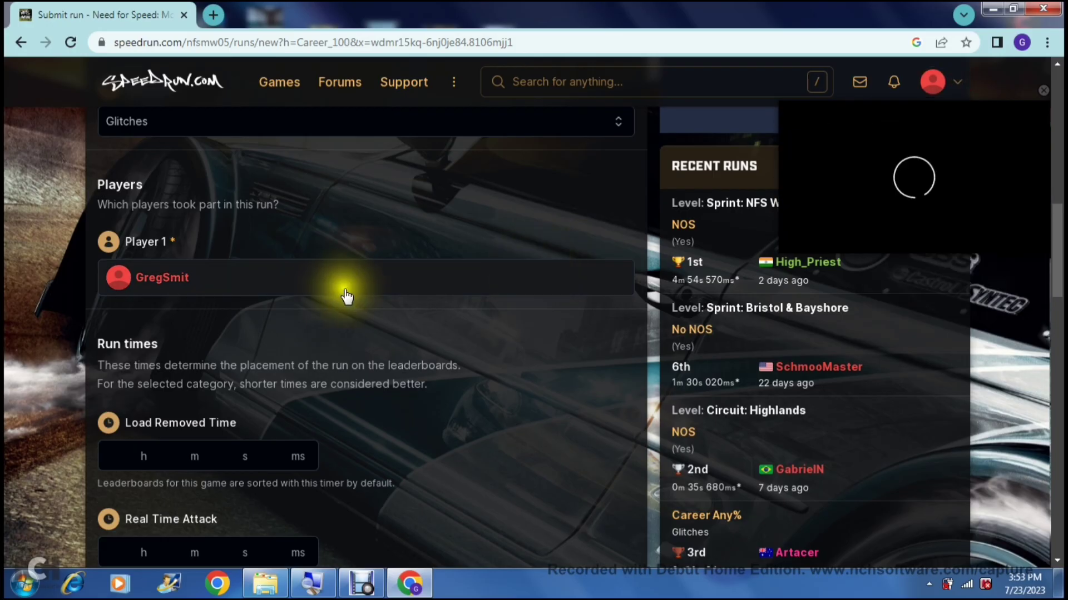
- Examine the Load Removed Time, Real Time Attack and In-Game Time entries in the run times section
left_click(333, 233)
scroll(334, 234, "down", 2)
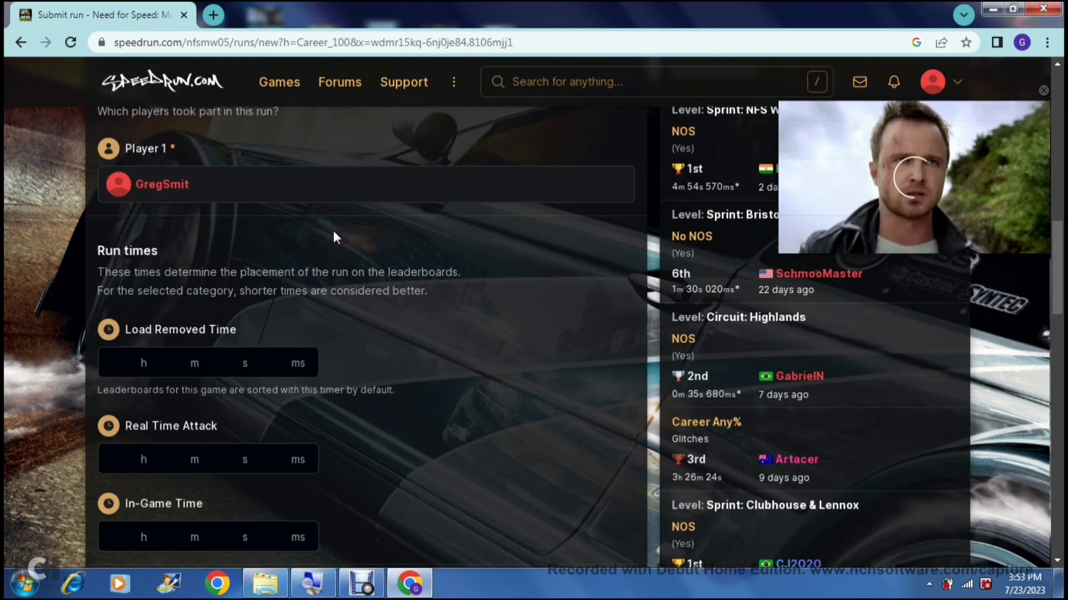
scroll(334, 237, "down", 1)
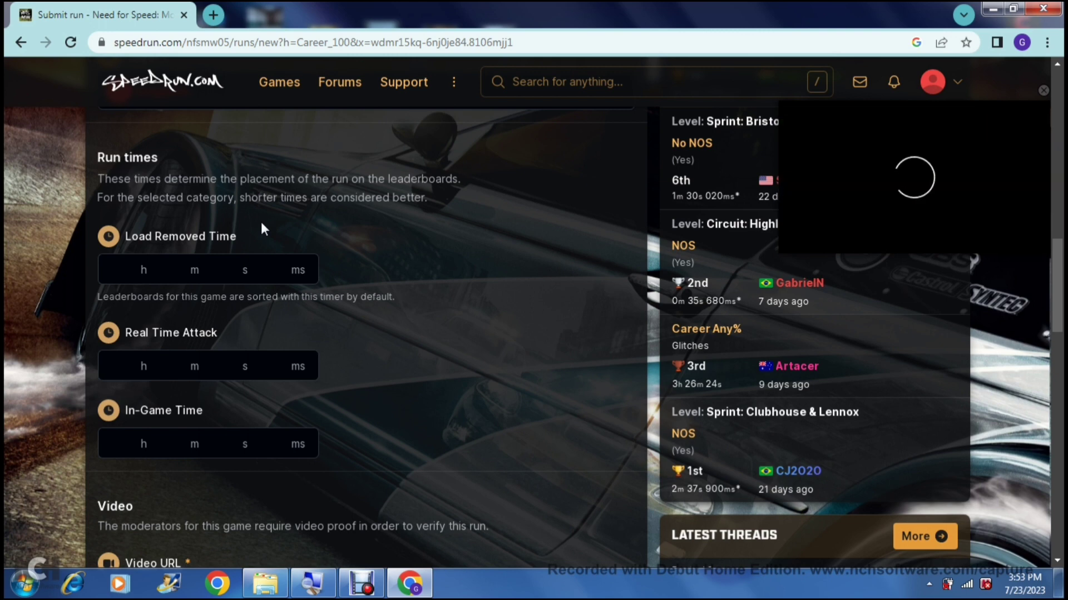
left_click(144, 270)
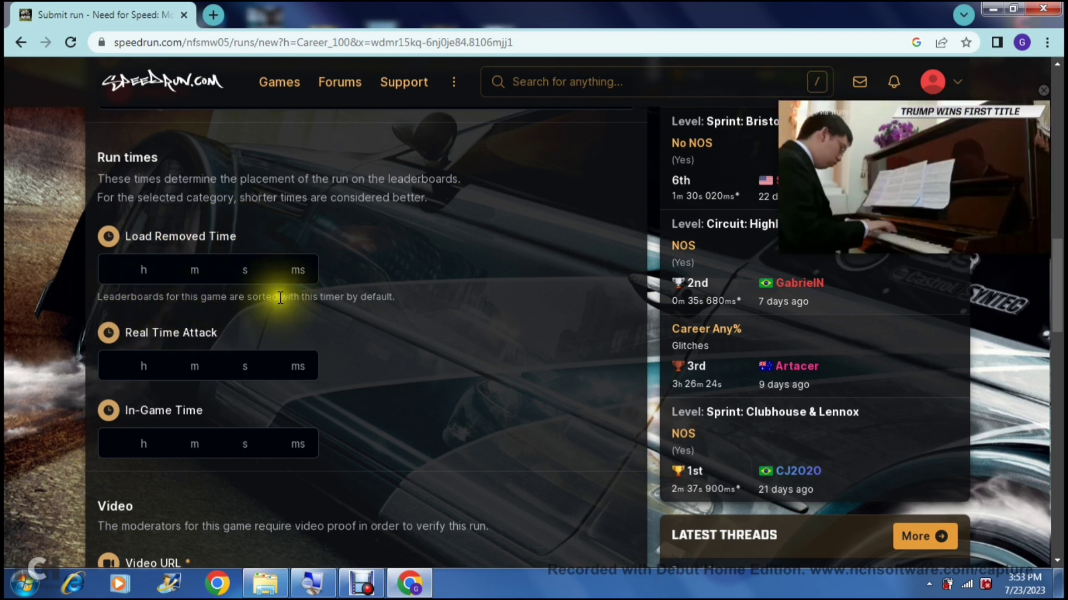
left_click(126, 270)
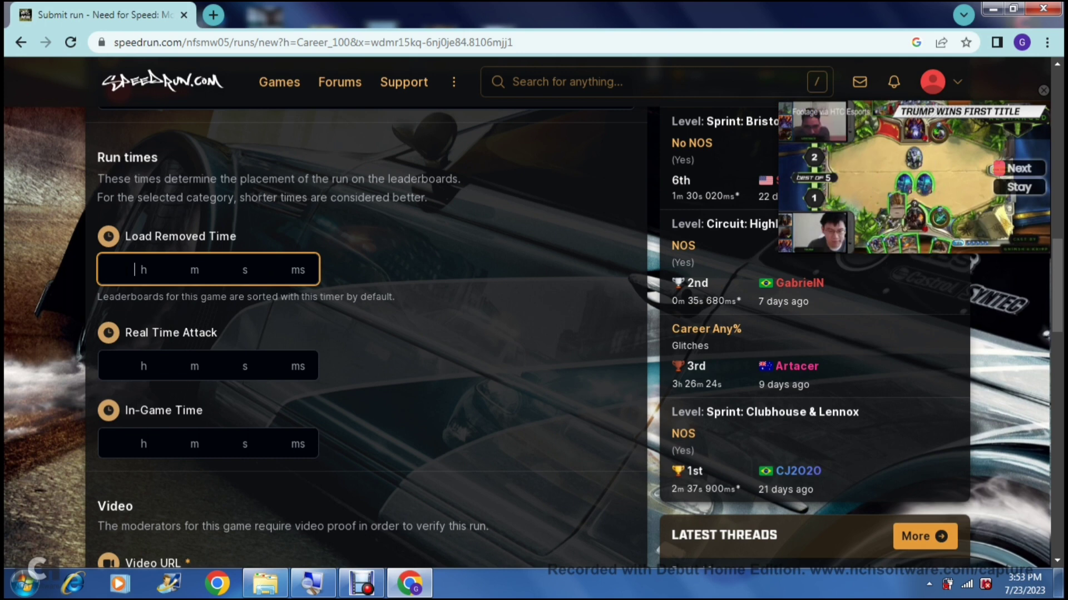
left_click(122, 366)
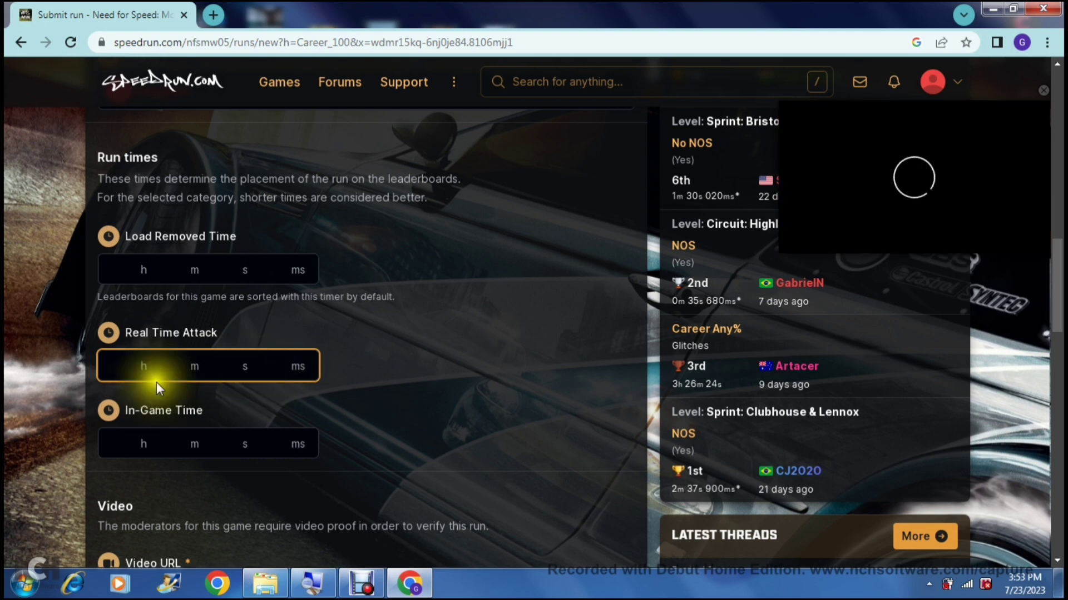
left_click(123, 435)
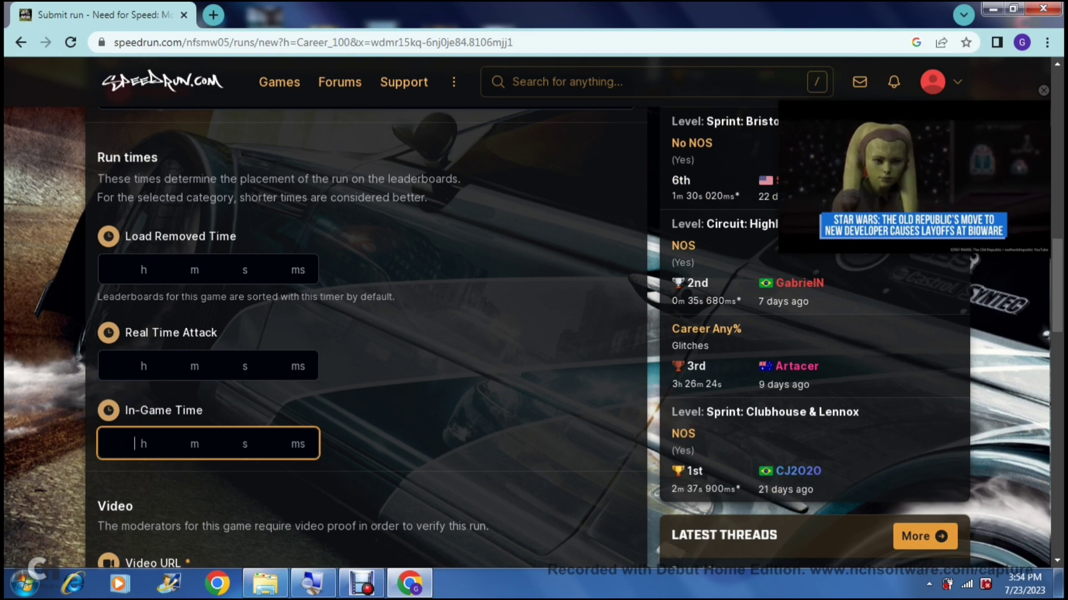
left_click(413, 402)
- Review the video proof section of the submission form and activate the Video URL field
scroll(413, 402, "down", 1)
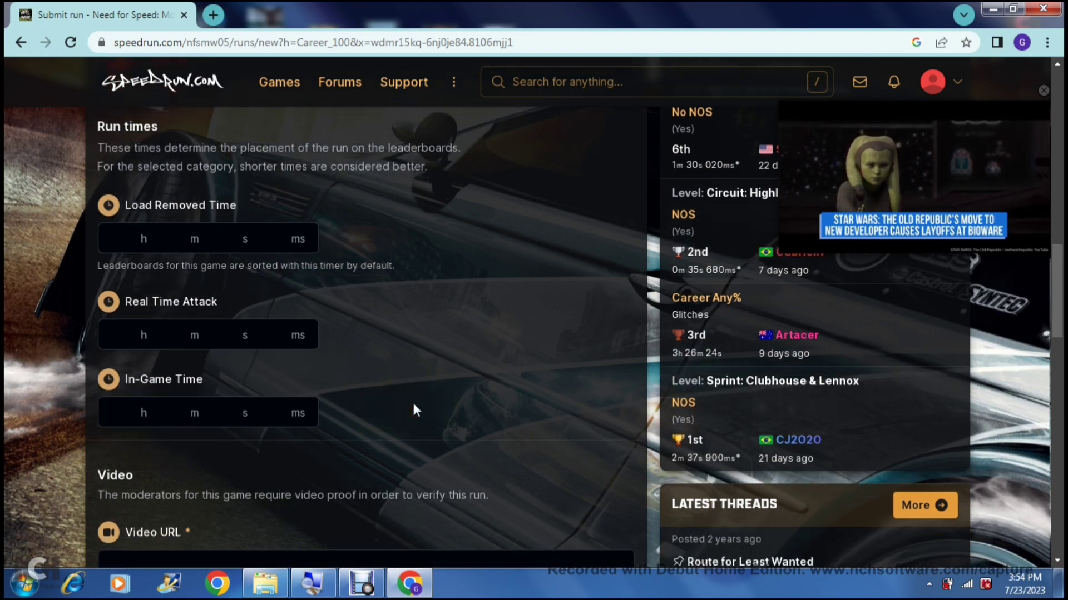
scroll(413, 410, "down", 5)
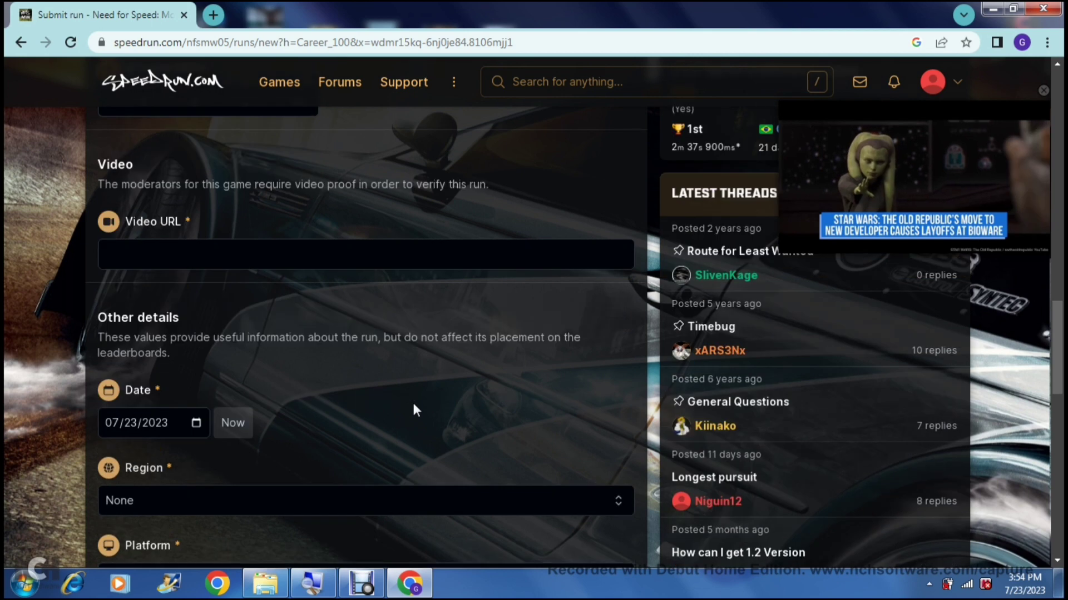
left_click(161, 160)
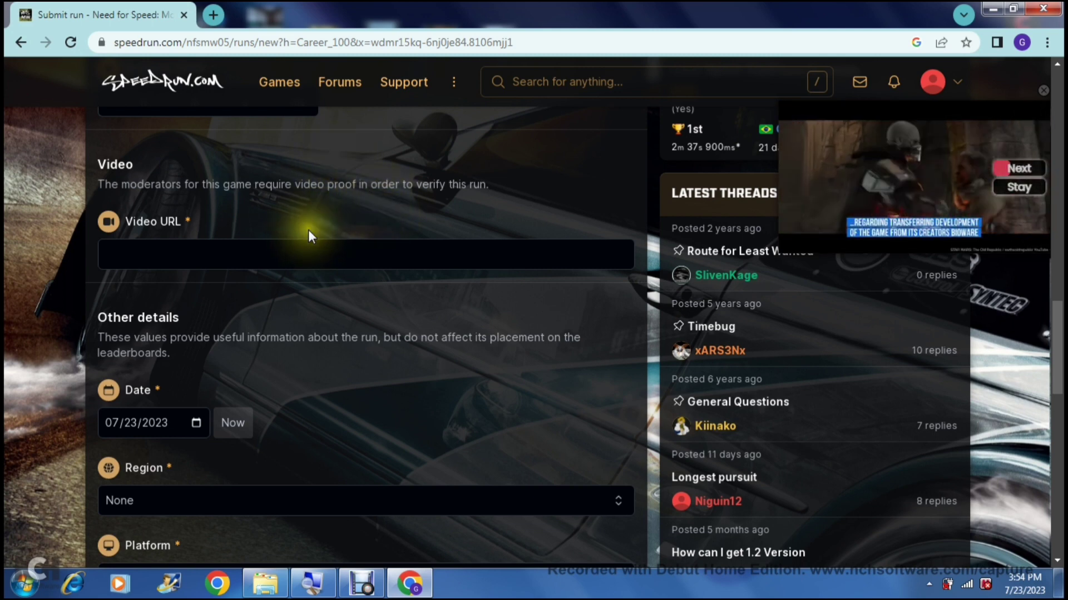
left_click(274, 251)
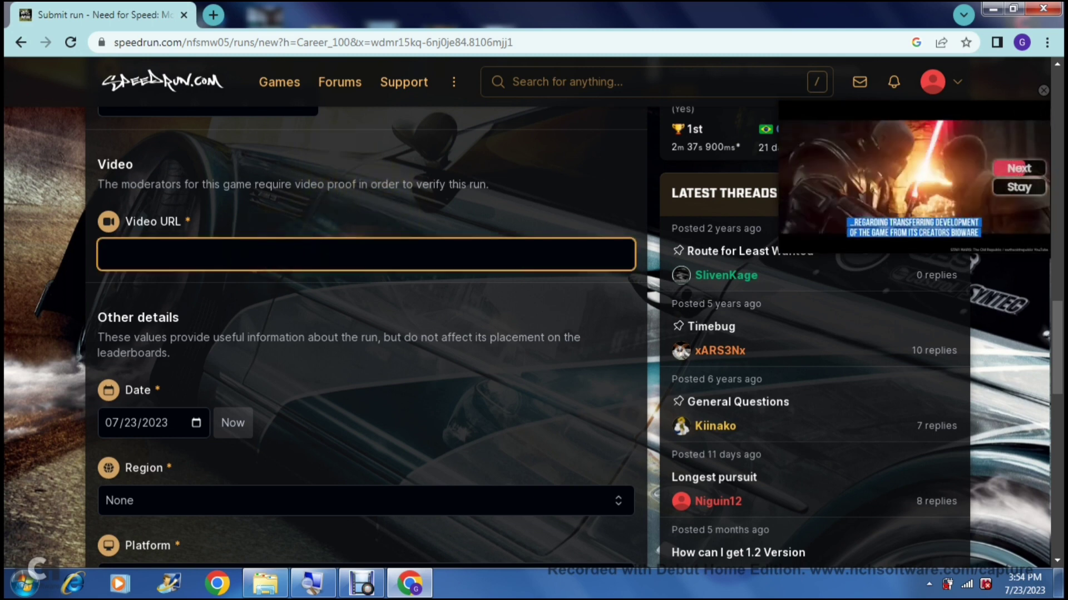
left_click(239, 210)
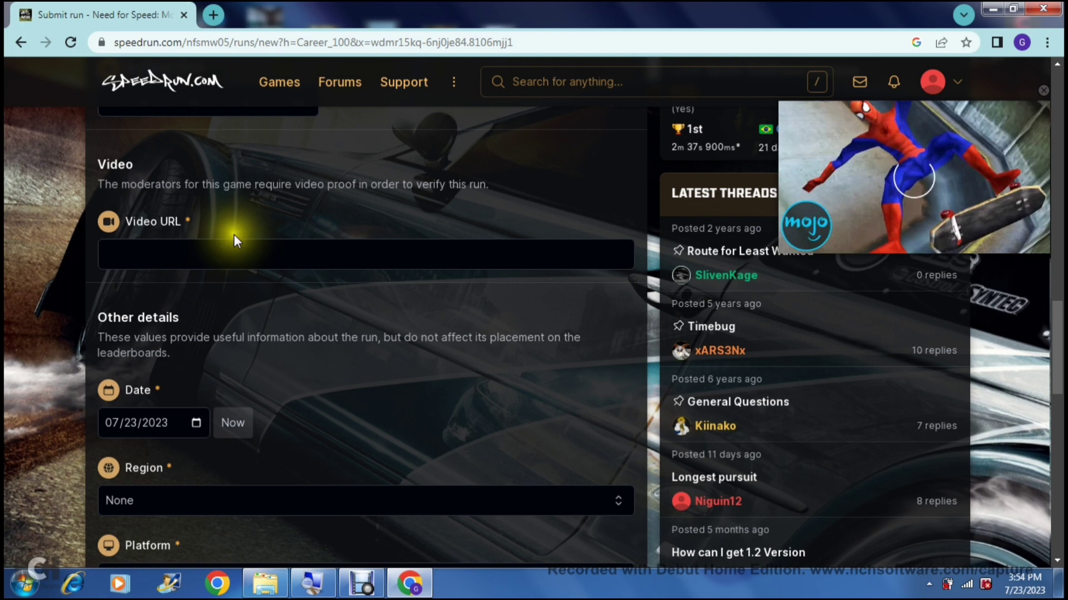
left_click(227, 254)
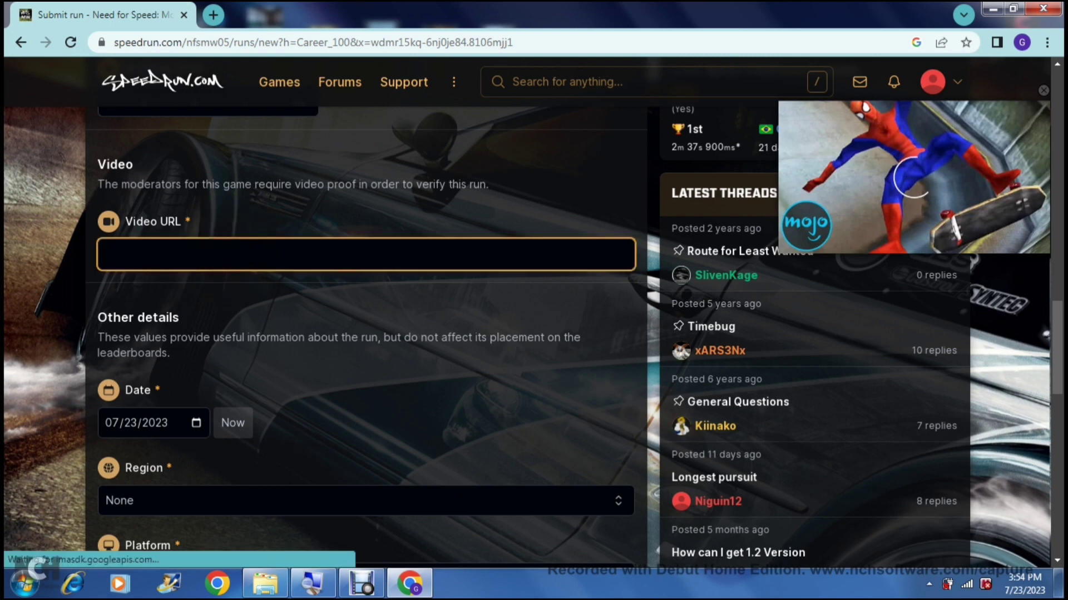
- Leave the Video URL field empty and review the Date and Region entries under the run's other details
left_click(243, 209)
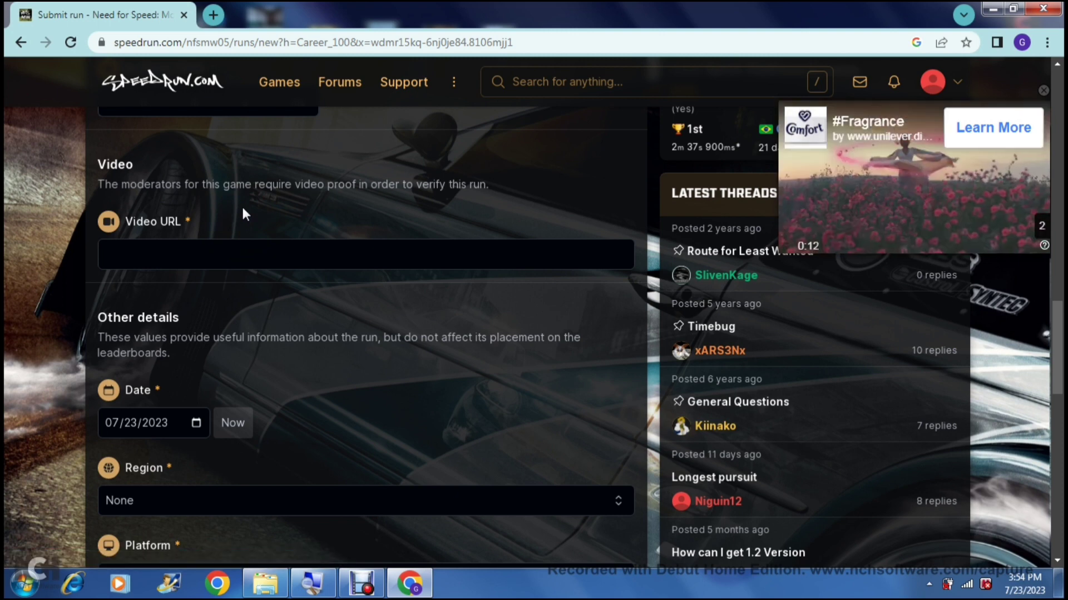
left_click(241, 217)
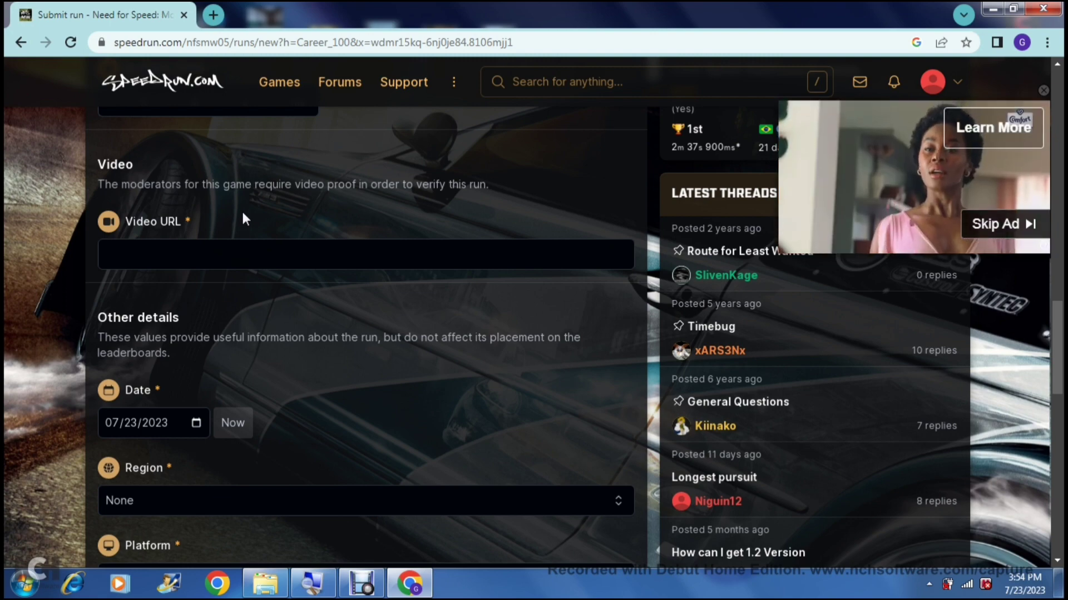
left_click(250, 269)
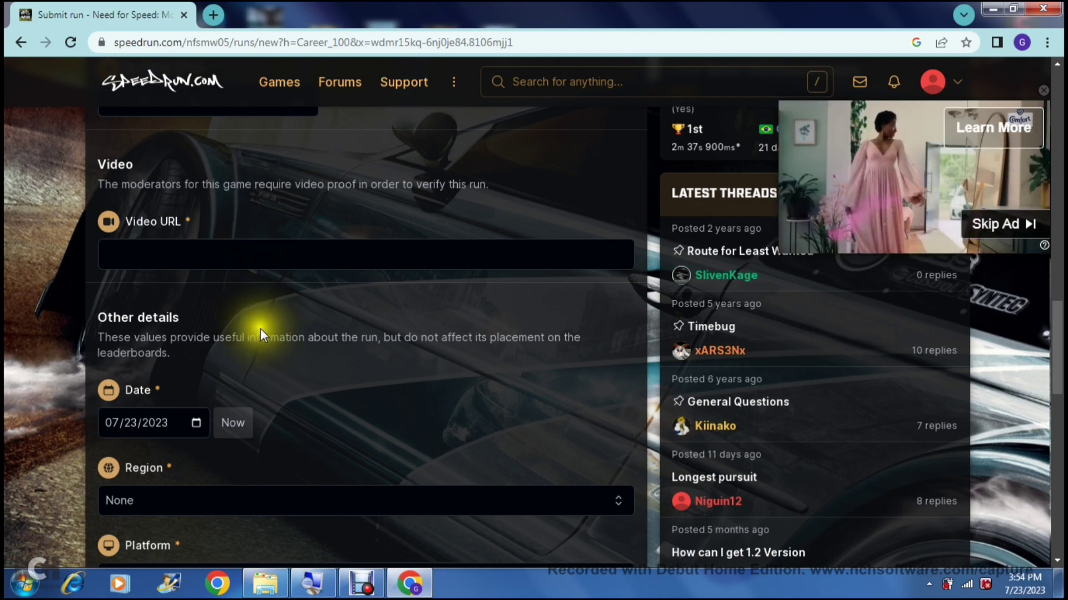
scroll(265, 361, "down", 1)
scroll(265, 360, "down", 2)
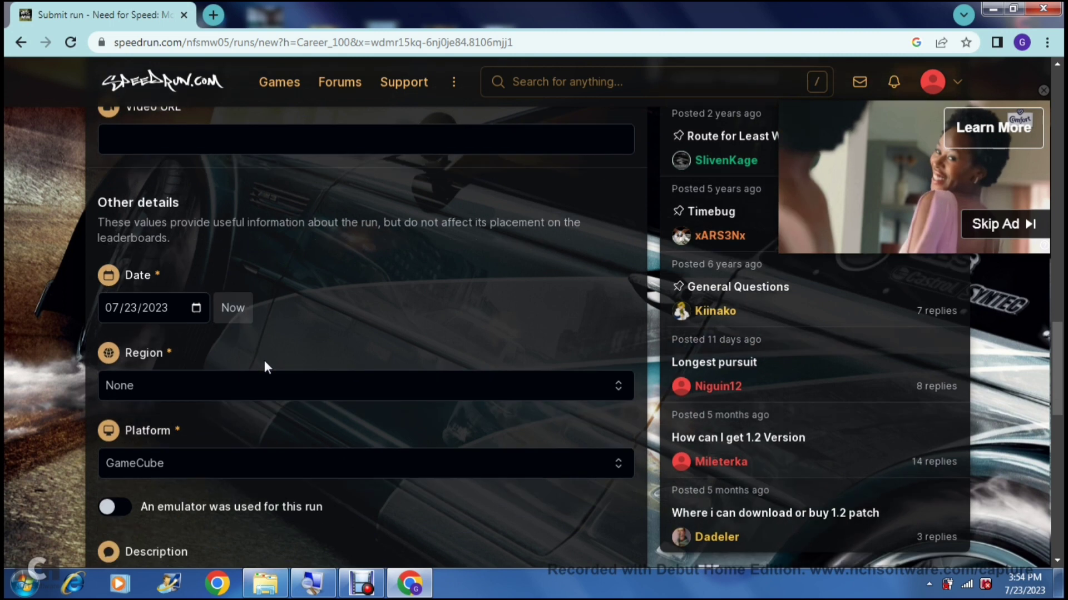
left_click(303, 306)
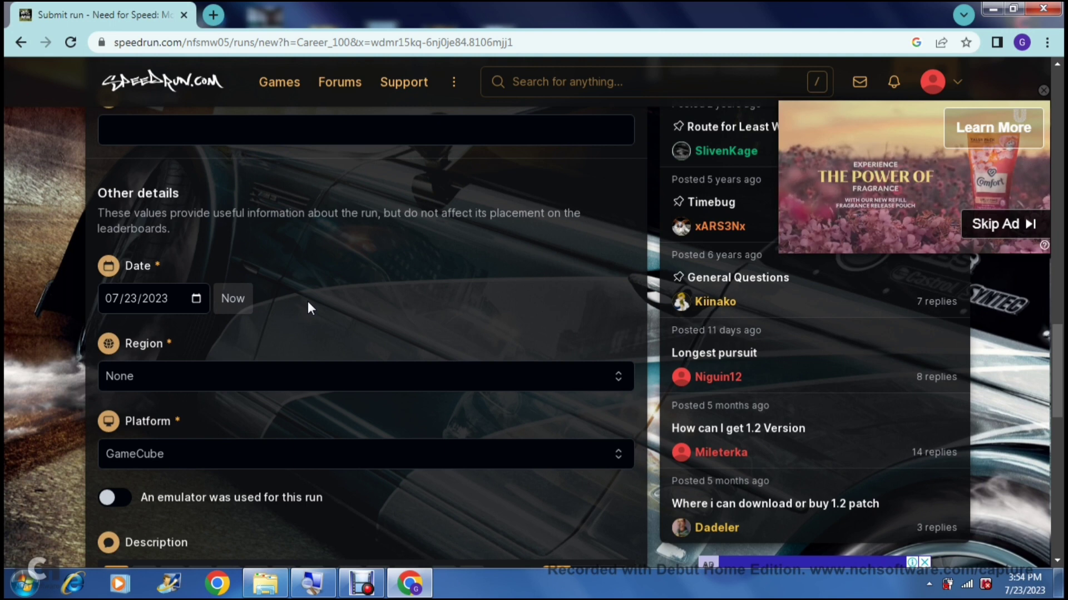
left_click(265, 300)
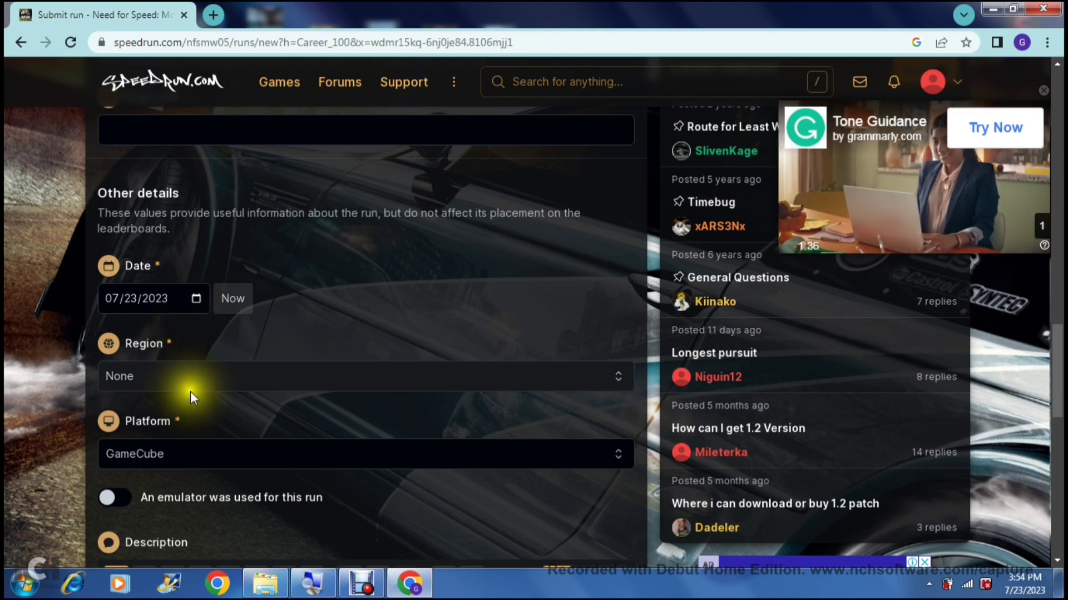
- Set the run's platform to PC
left_click(214, 457)
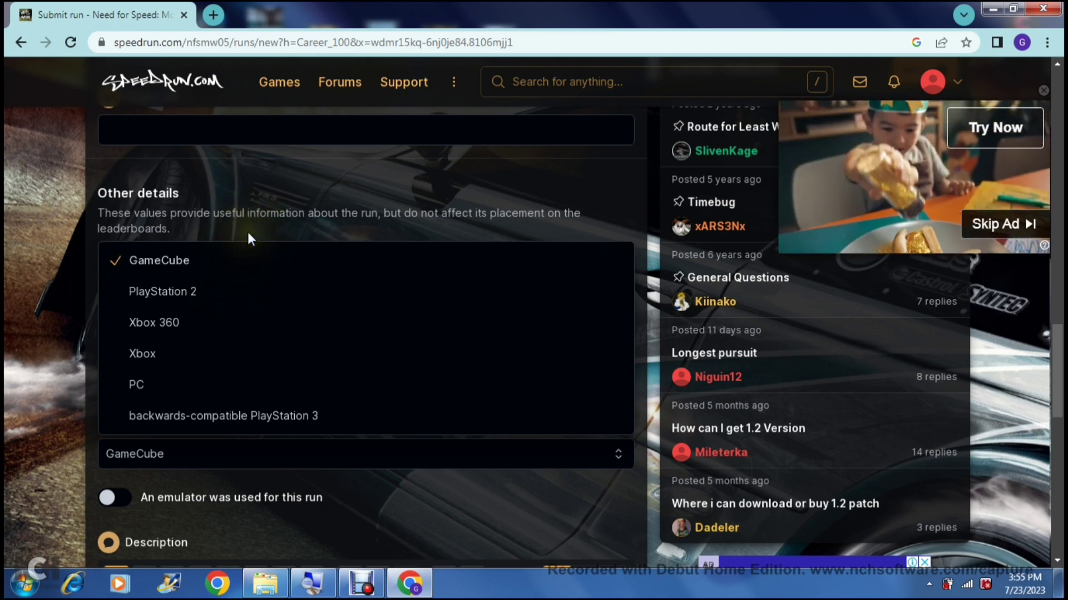
left_click(205, 383)
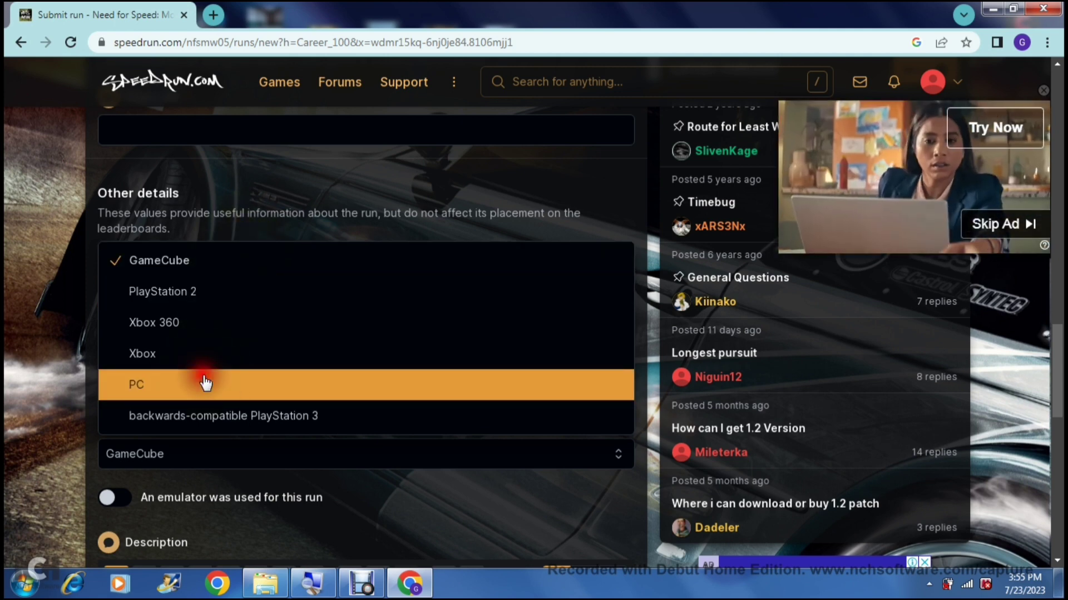
left_click(308, 292)
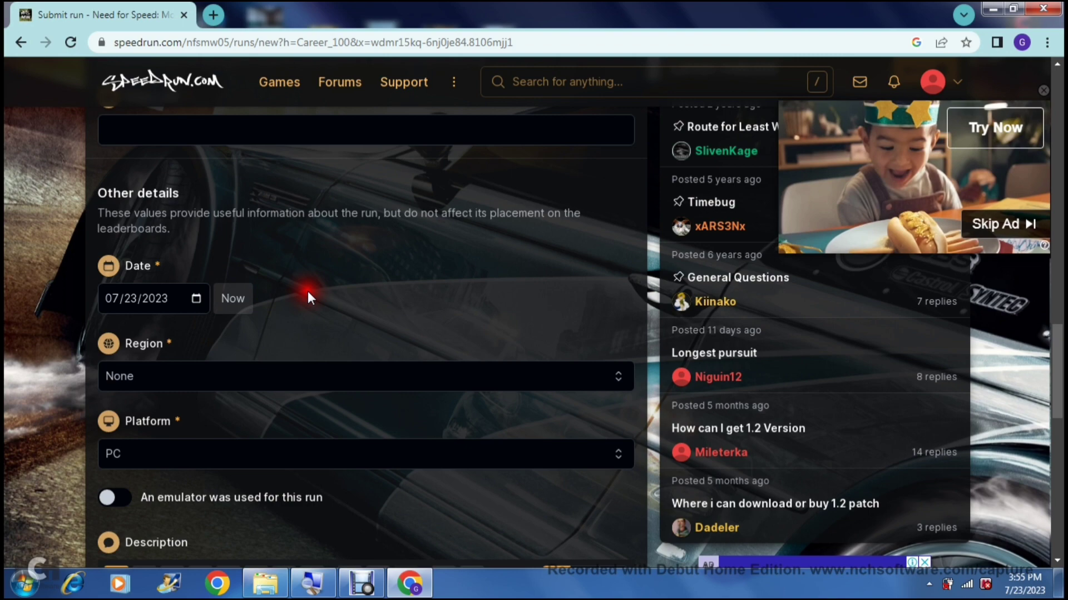
- Check the emulator option for the run and examine the Description editor with its view modes
scroll(308, 292, "down", 3)
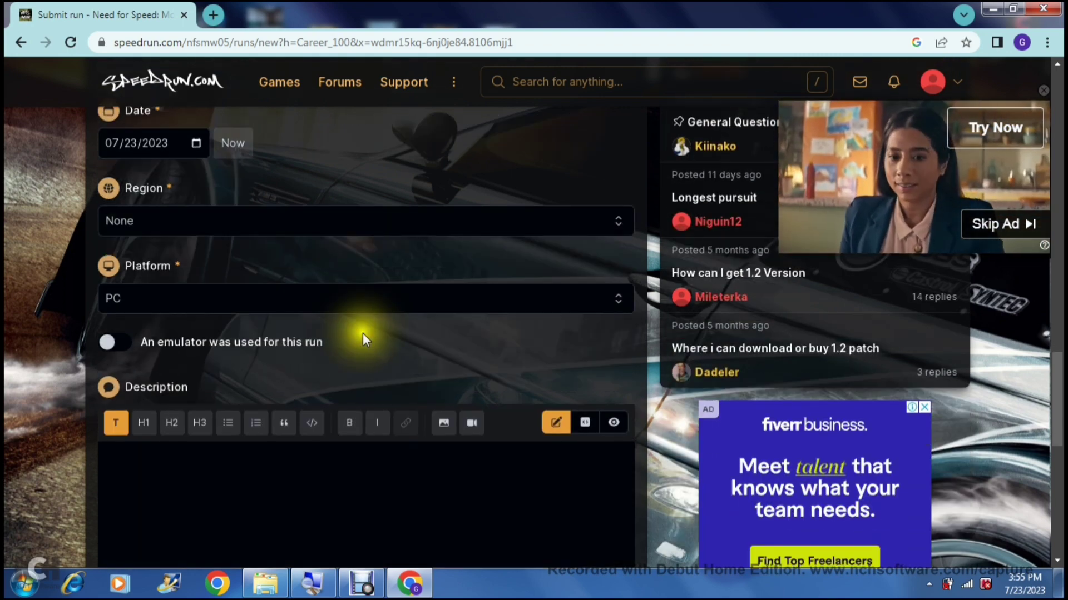
left_click(108, 343)
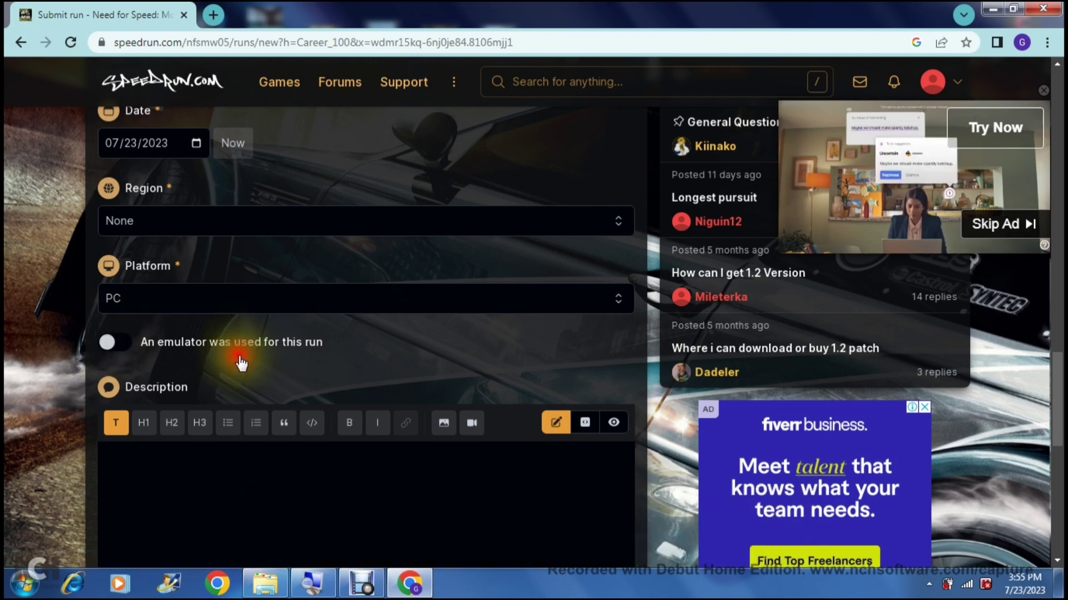
scroll(369, 383, "down", 1)
scroll(367, 384, "down", 3)
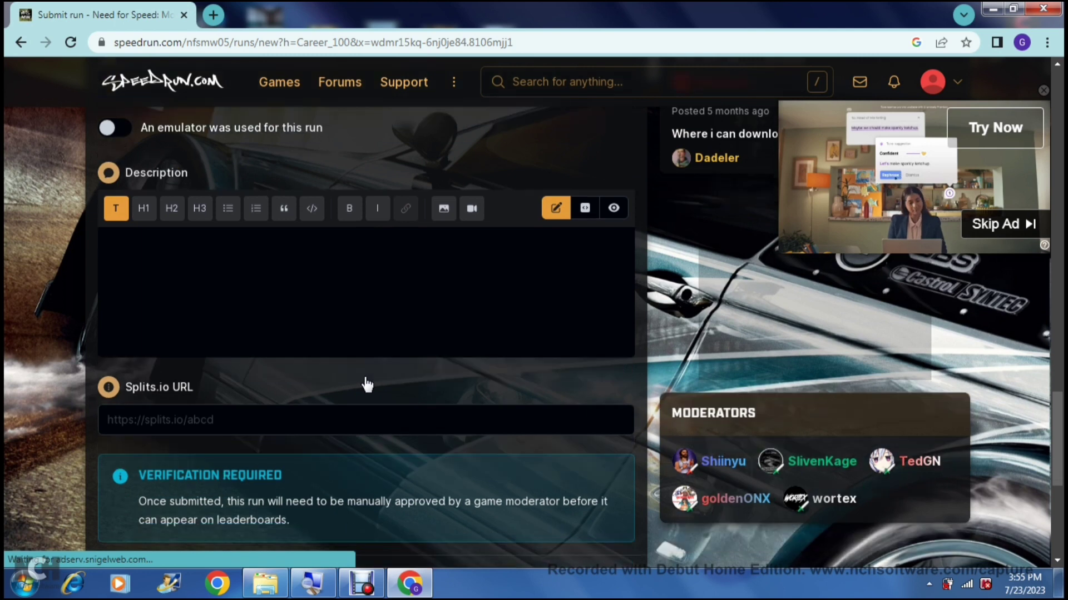
left_click(286, 312)
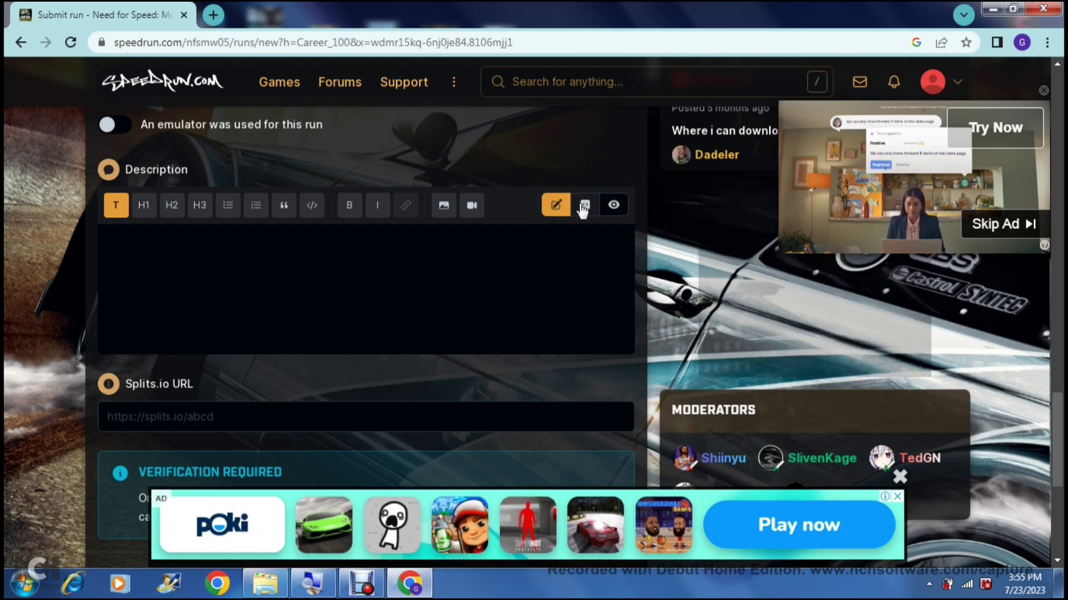
left_click(585, 206)
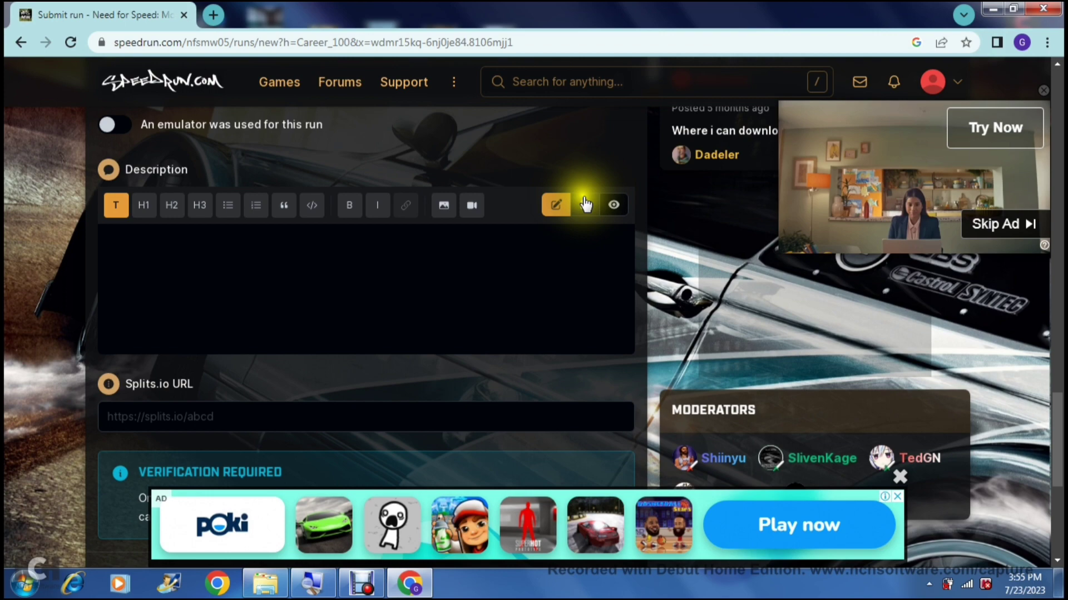
left_click(601, 243)
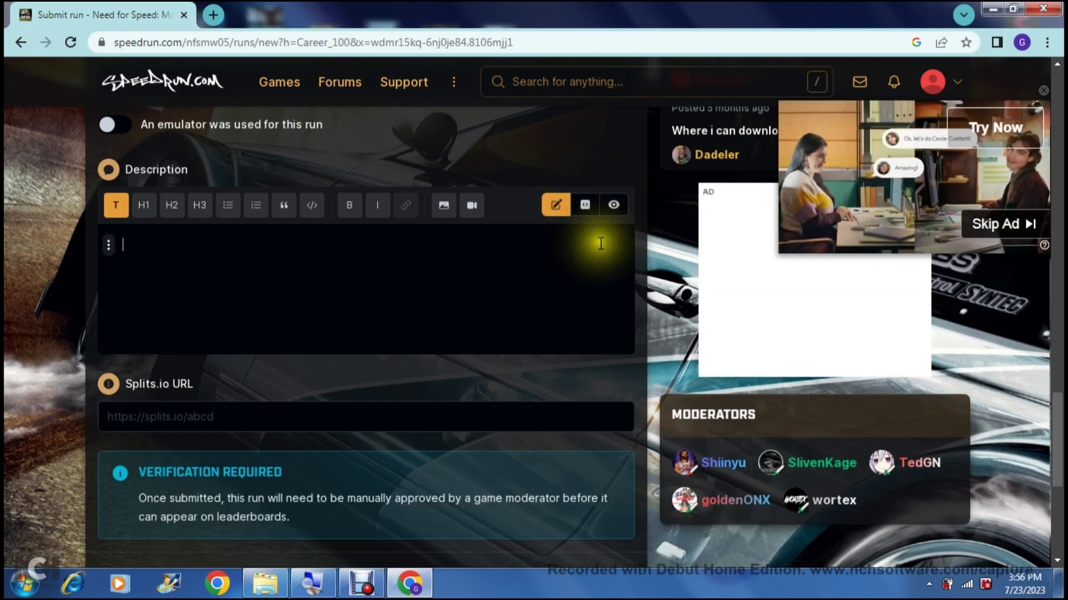
- Examine the Splits.io URL field, the verification notice and the Submit option, and return to the start of the submission page
left_click(636, 234)
scroll(636, 240, "down", 1)
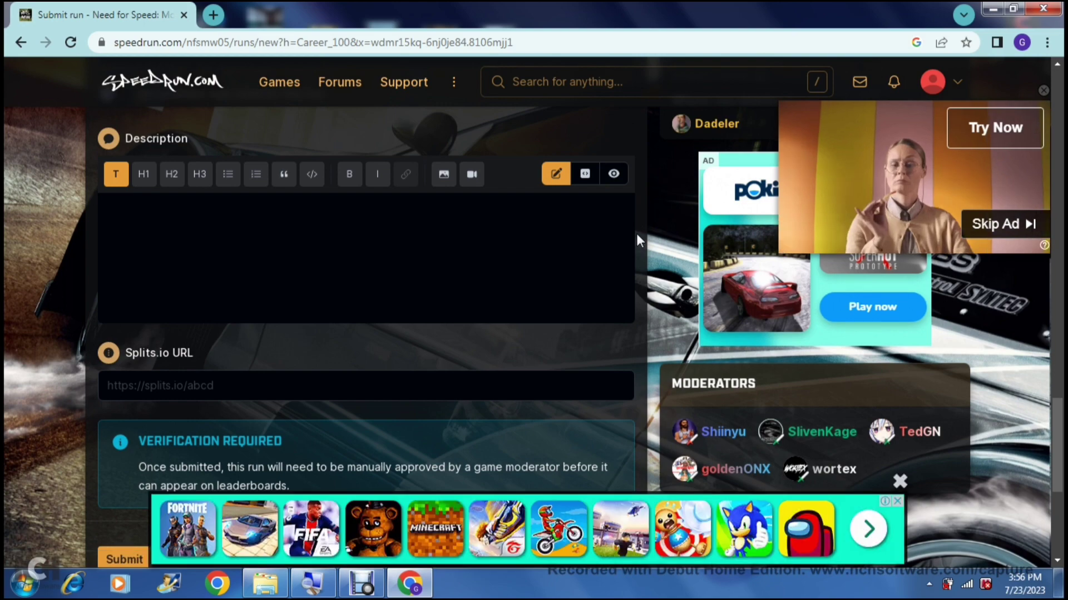
scroll(637, 236, "down", 1)
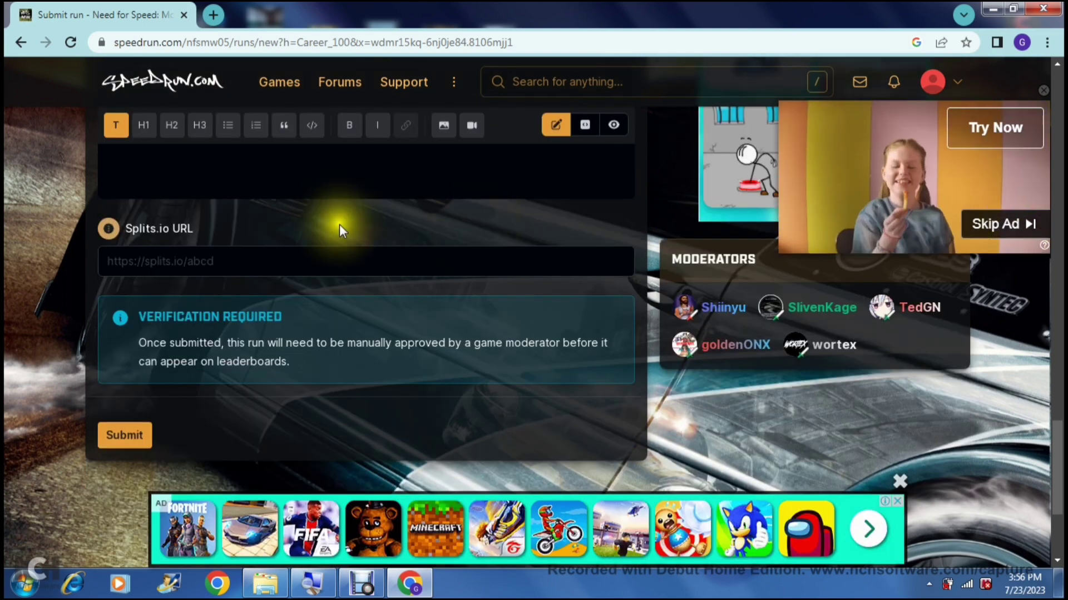
left_click(285, 262)
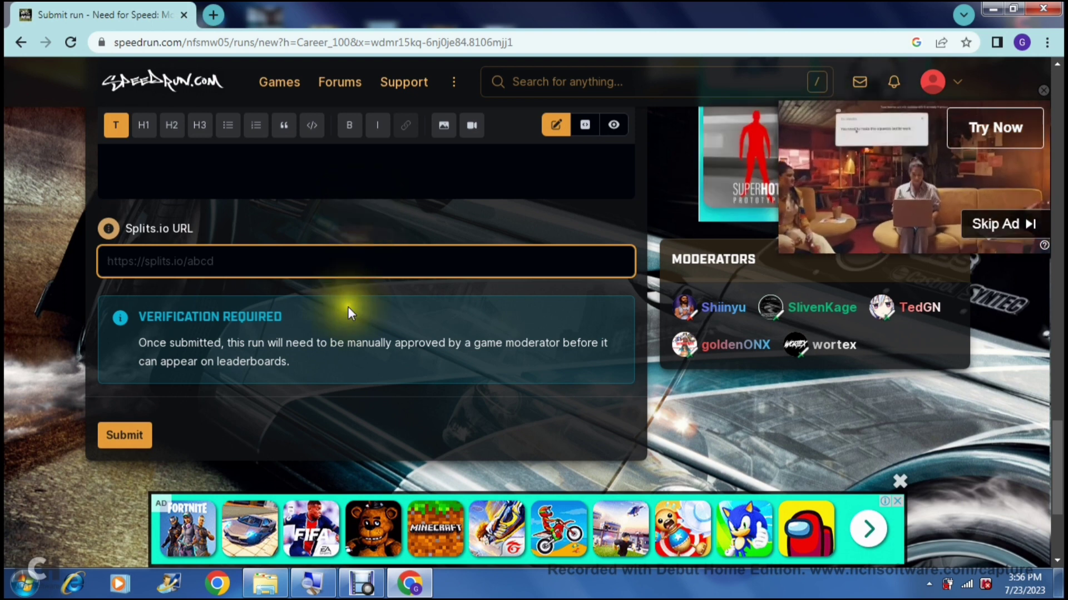
left_click(338, 400)
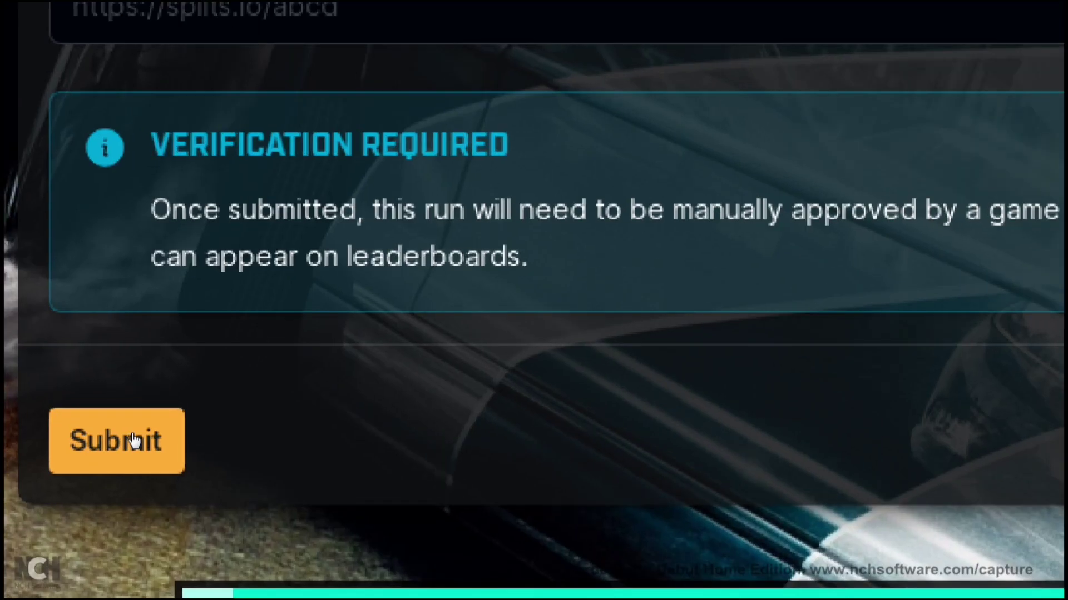
left_click(133, 441)
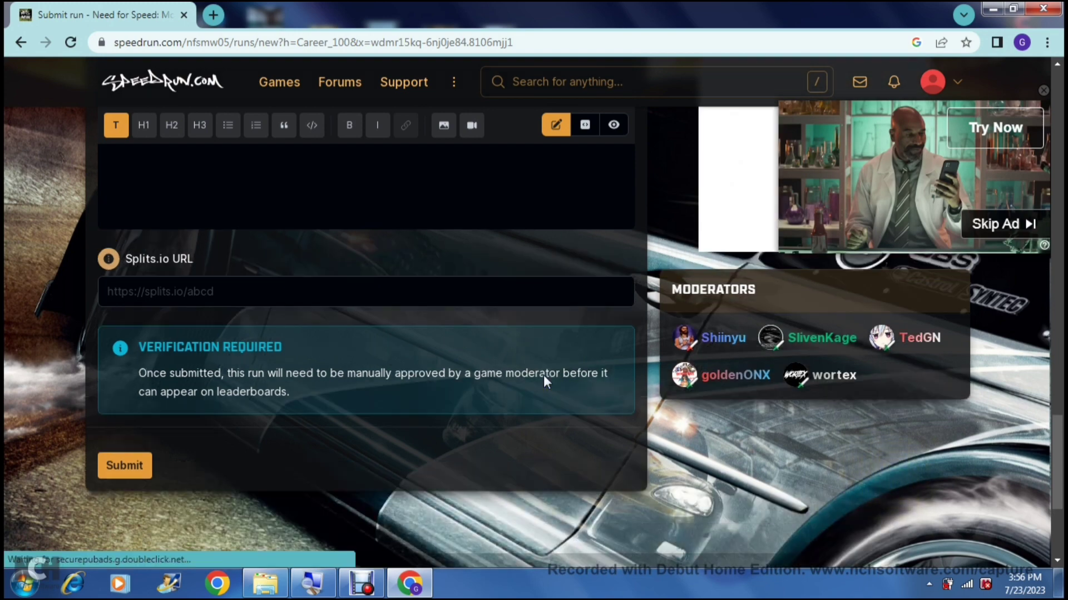
scroll(543, 375, "up", 15)
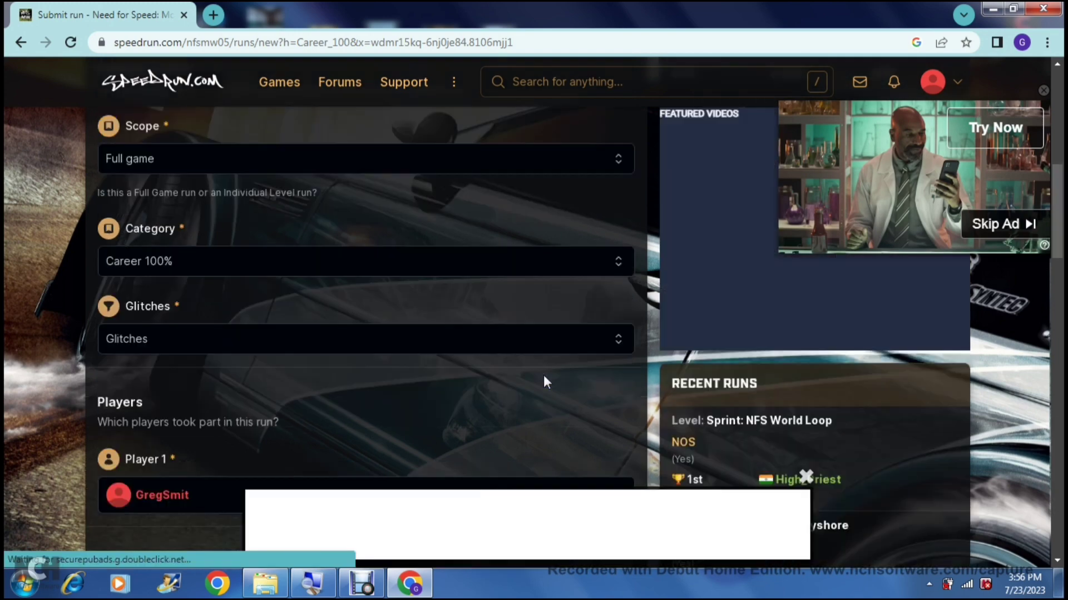
scroll(544, 377, "up", 8)
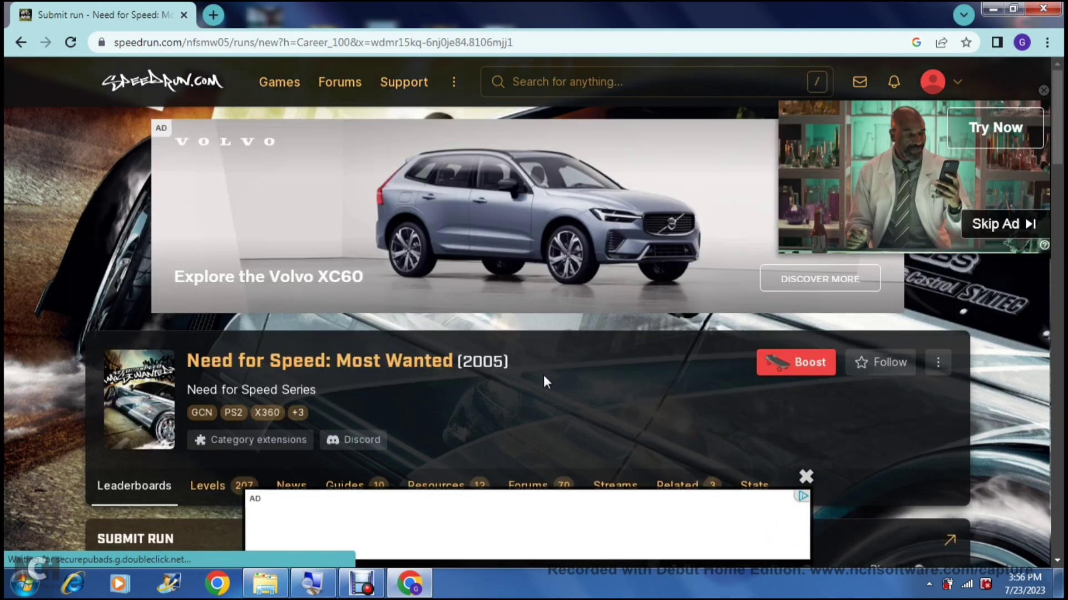